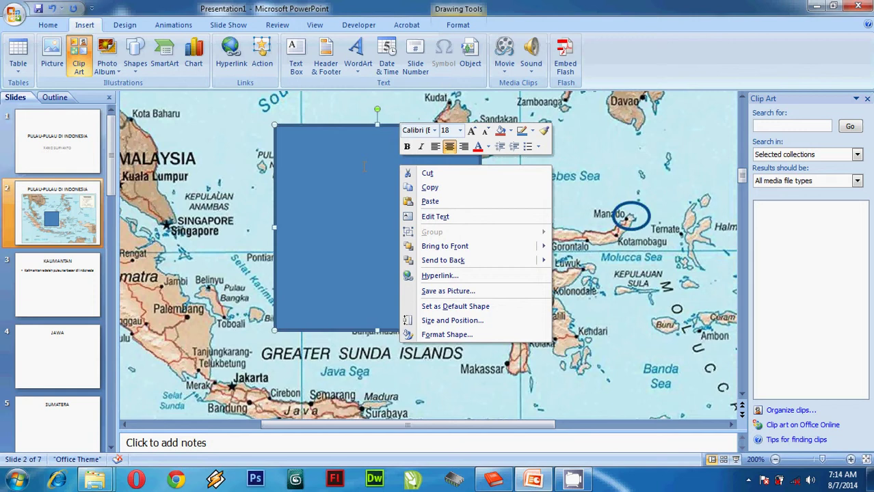
Step: Delete the blue rectangle covering Kalimantan on the map slide
key(Delete)
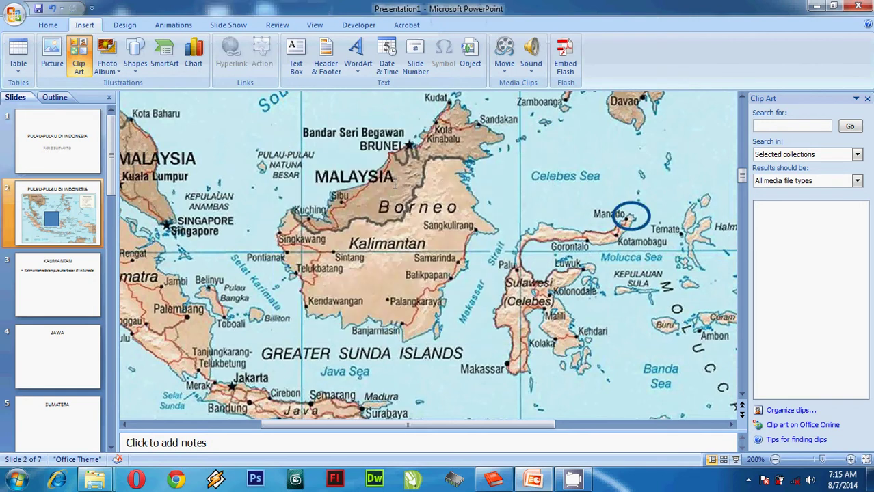
click(146, 60)
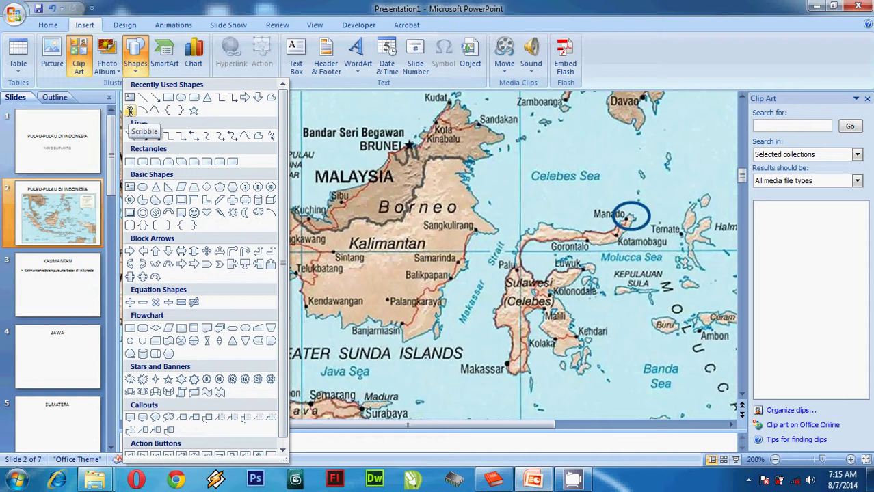
click(130, 110)
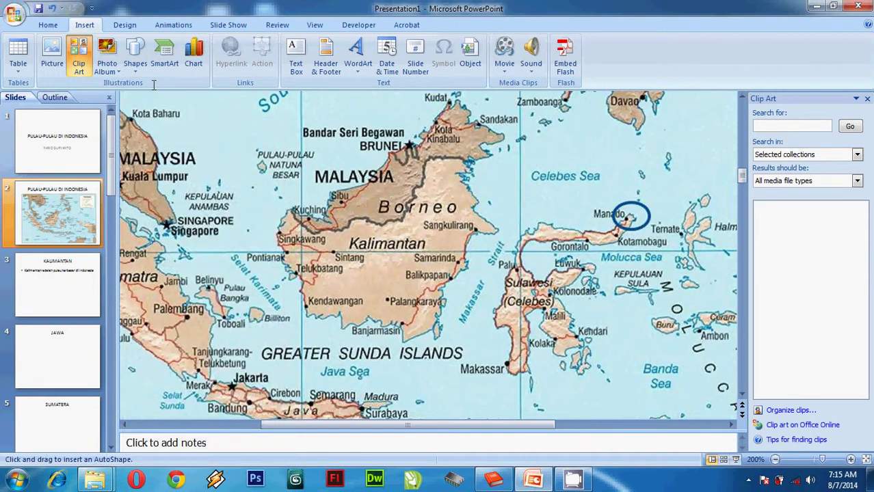
click(136, 56)
click(137, 108)
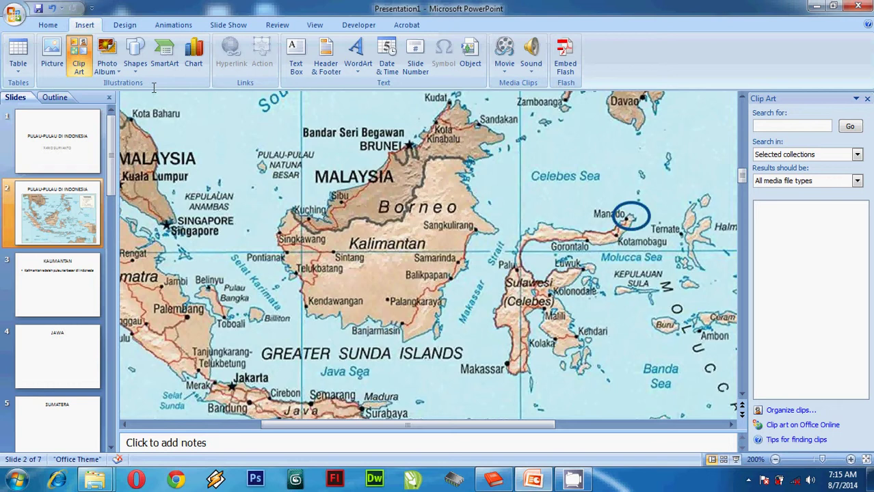
click(135, 55)
click(139, 112)
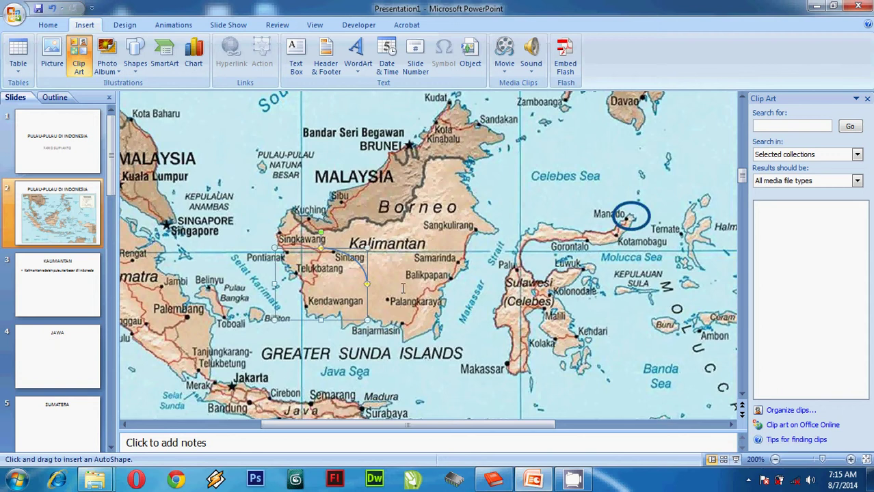
drag(321, 248, 367, 284)
key(Delete)
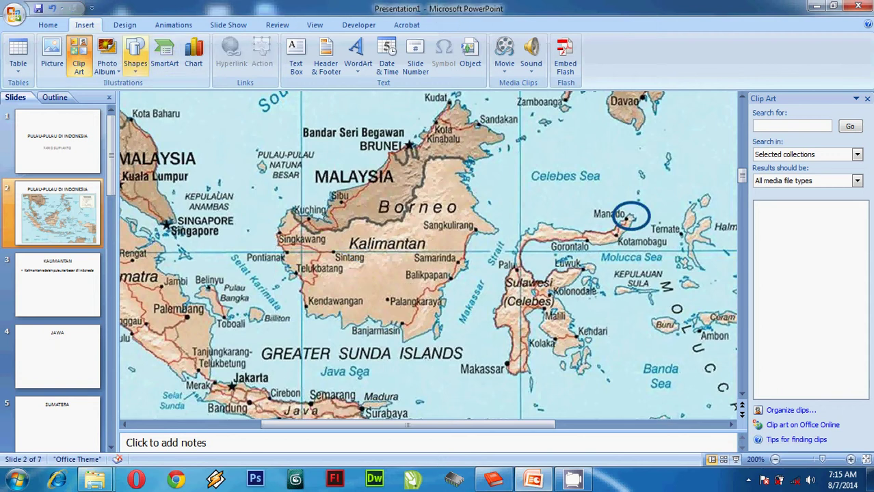
Step: Trace the Indonesian part of Kalimantan on the map with a closed Scribble shape about 1.74" wide and 1.5" high
click(107, 65)
click(140, 69)
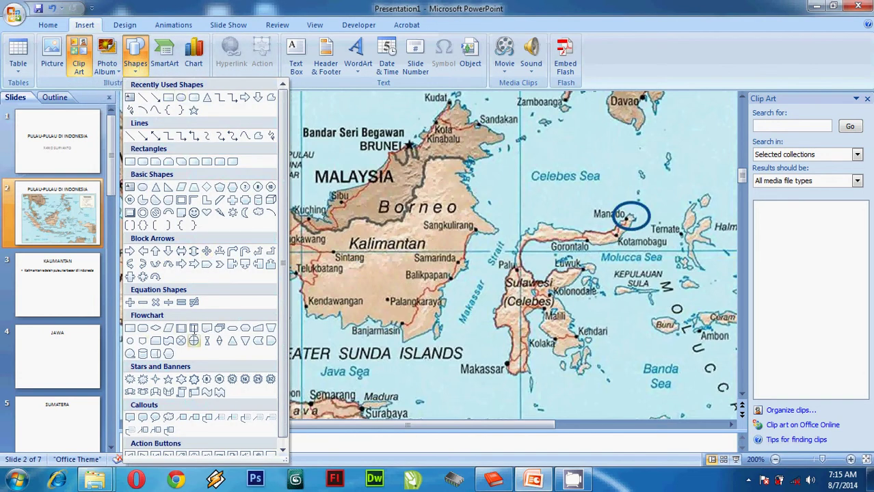
scroll(194, 232, down, 1)
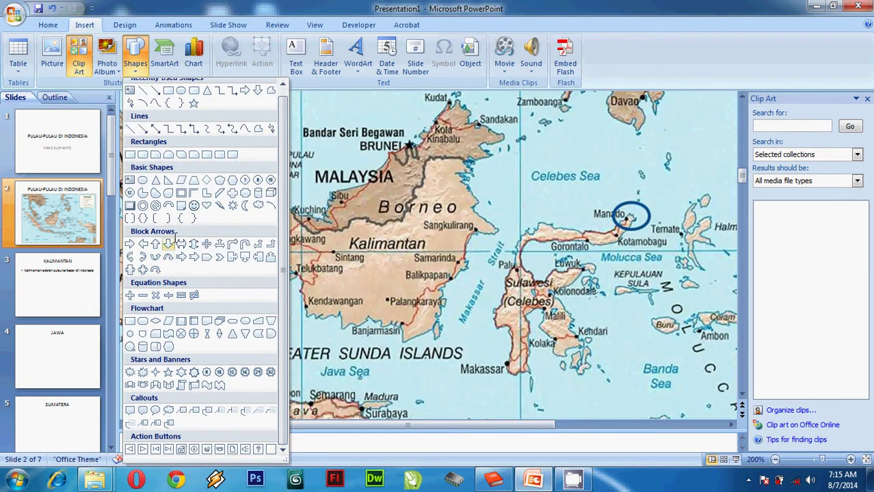
scroll(169, 219, up, 1)
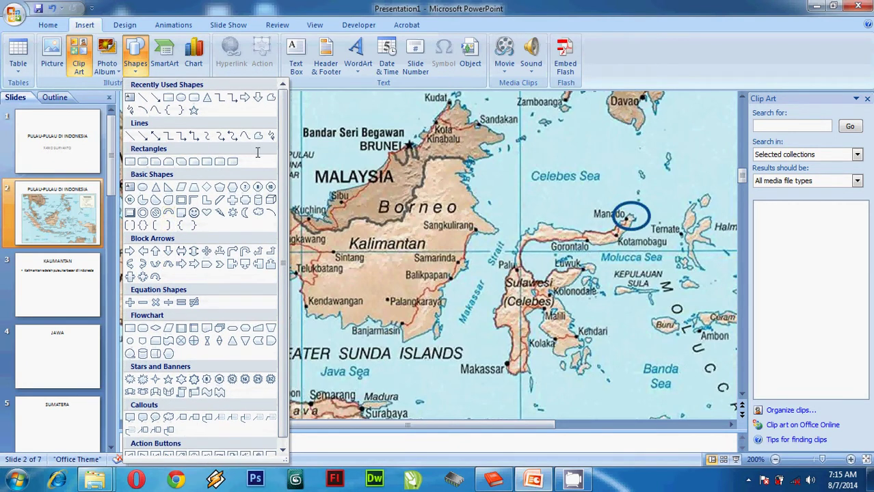
click(272, 136)
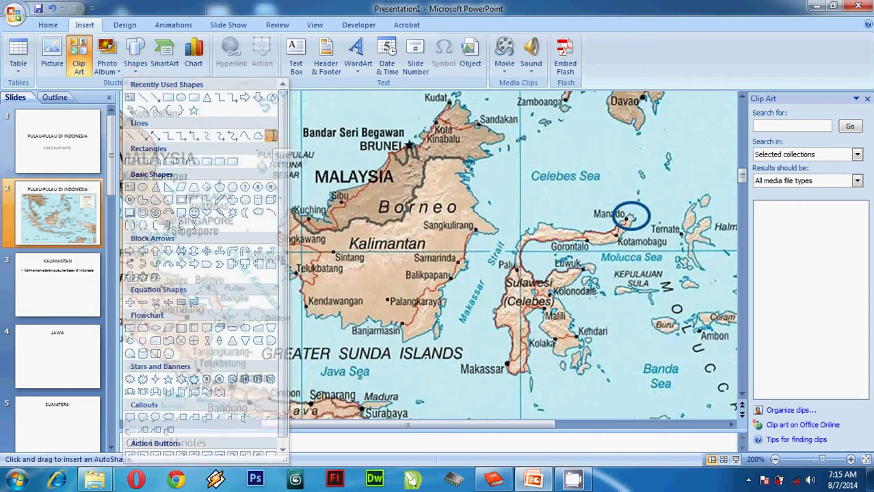
mouse_move(407, 341)
mouse_down()
mouse_move(387, 319)
mouse_move(335, 323)
mouse_move(279, 249)
mouse_move(303, 217)
mouse_move(398, 203)
mouse_move(434, 165)
mouse_move(470, 179)
mouse_move(472, 212)
mouse_move(492, 221)
mouse_move(455, 263)
mouse_move(428, 336)
mouse_move(410, 342)
mouse_up()
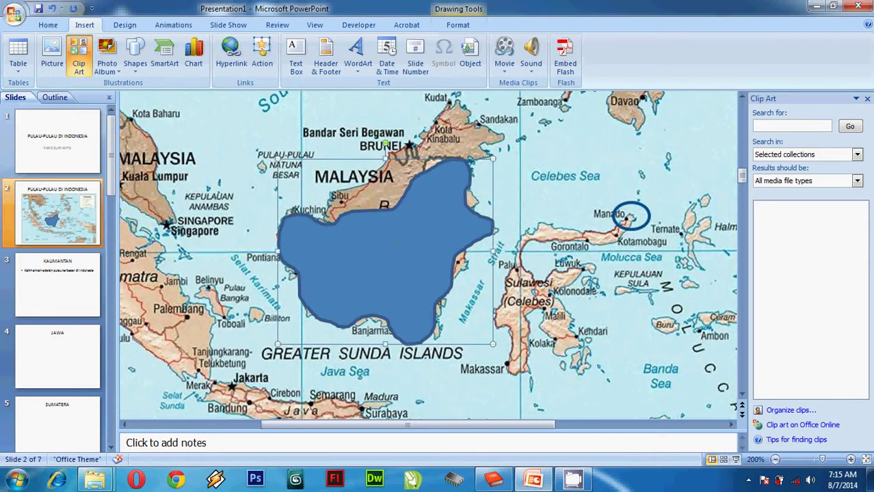
Step: Give the Kalimantan shape a mouse-click action that hyperlinks to slide 3, KALIMANTAN
double_click(397, 248)
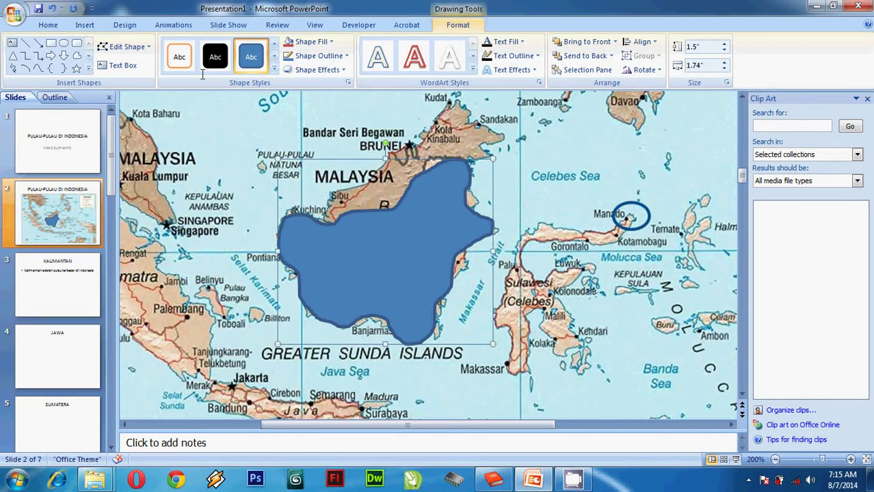
click(85, 25)
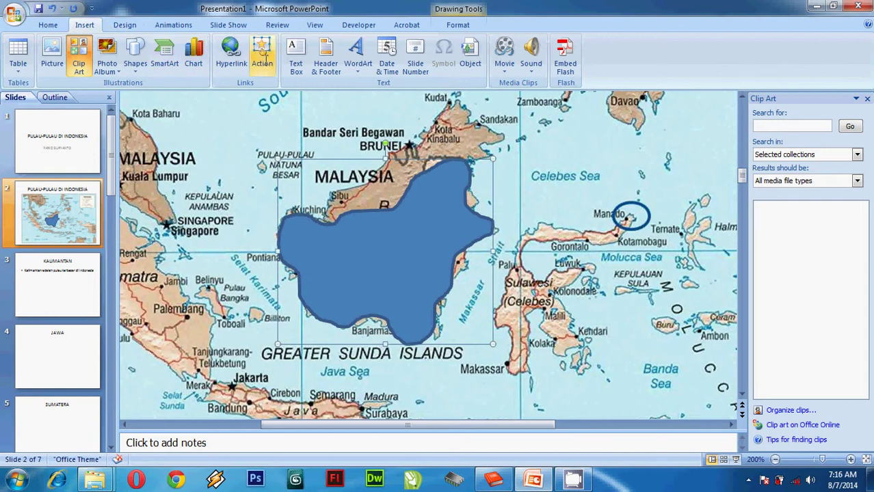
click(266, 57)
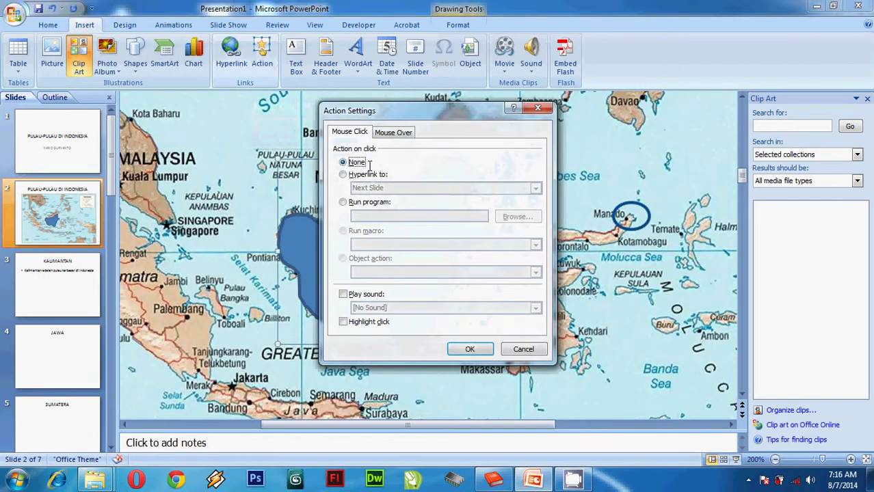
click(363, 175)
click(387, 187)
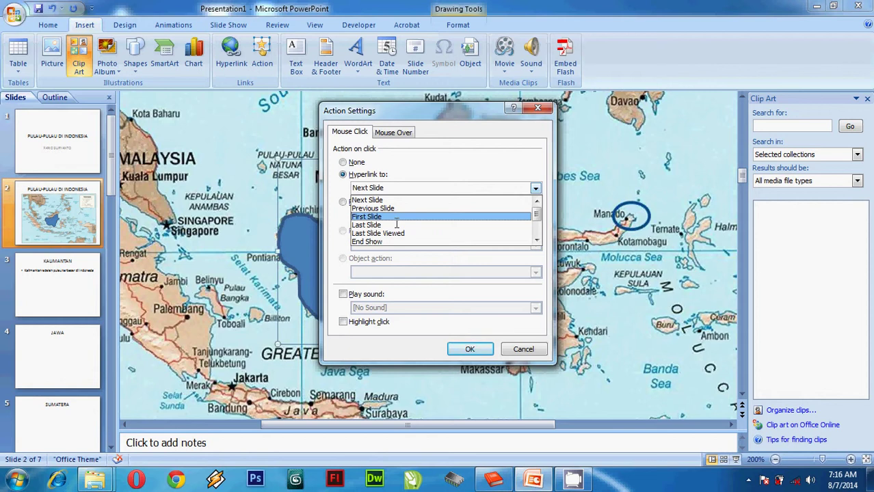
scroll(396, 224, down, 2)
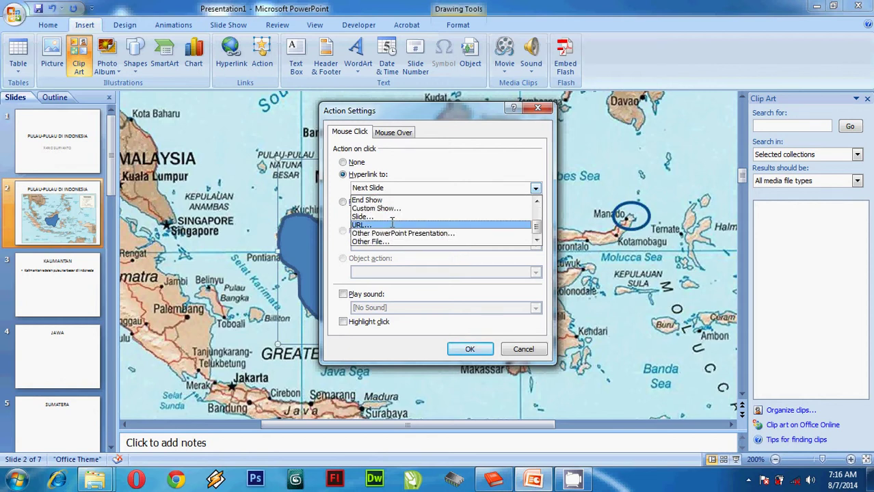
click(377, 216)
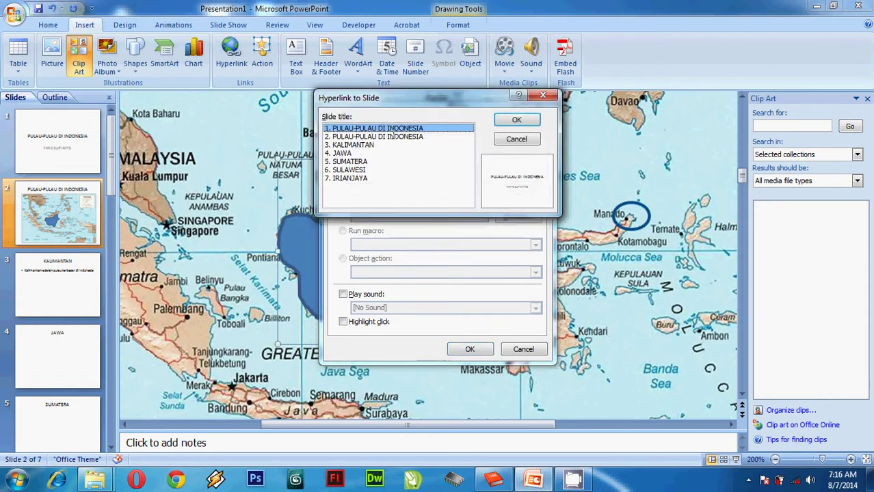
click(356, 146)
click(510, 122)
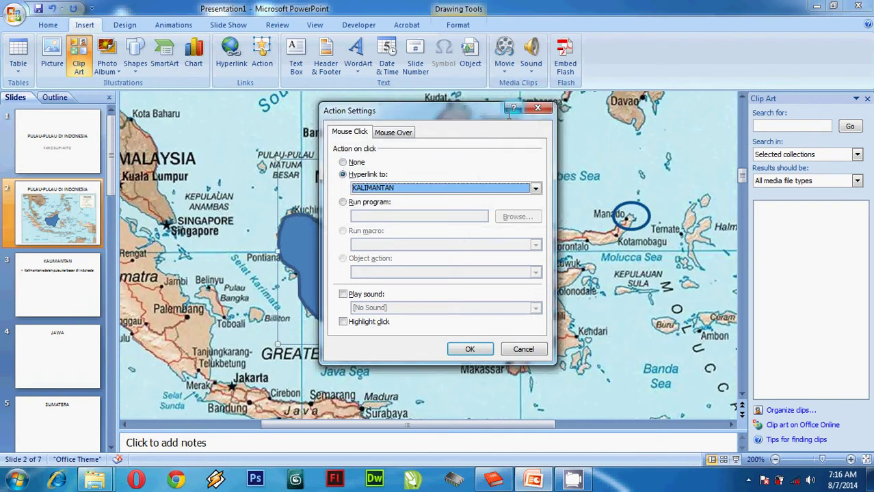
click(472, 349)
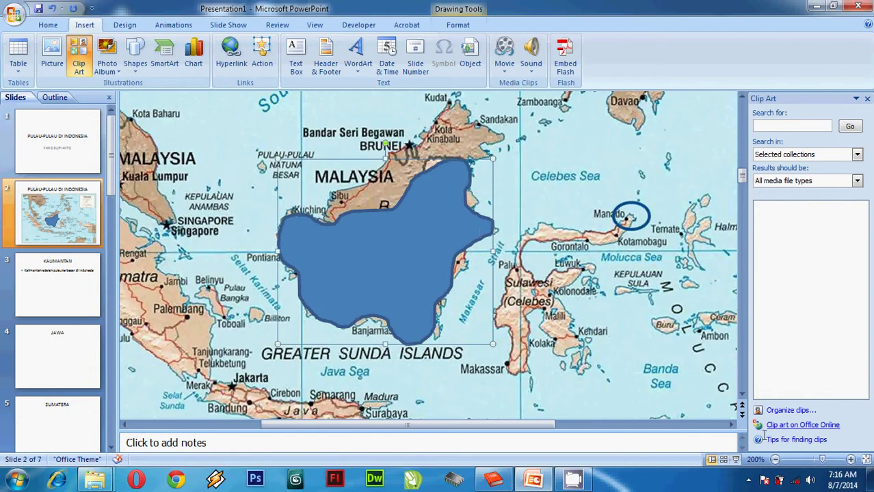
Step: Test the Kalimantan shape's link in the slide show from the map slide, and return to editing slide 2
click(737, 460)
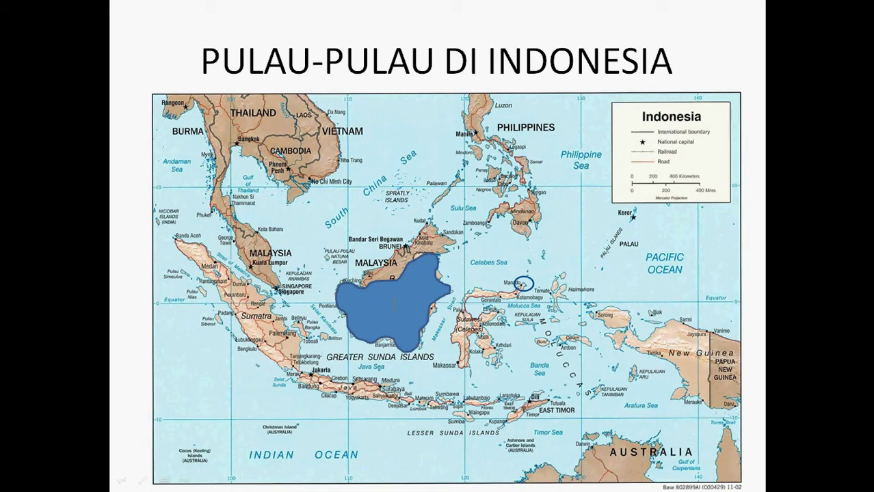
click(394, 304)
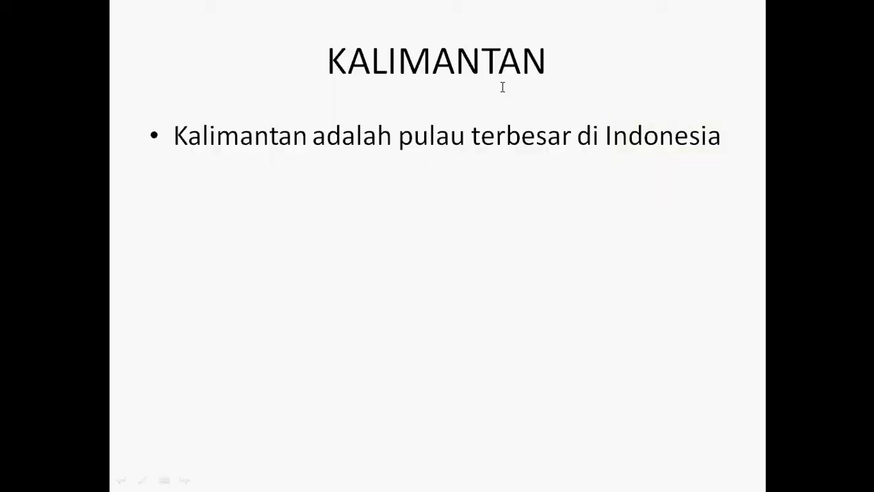
key(Escape)
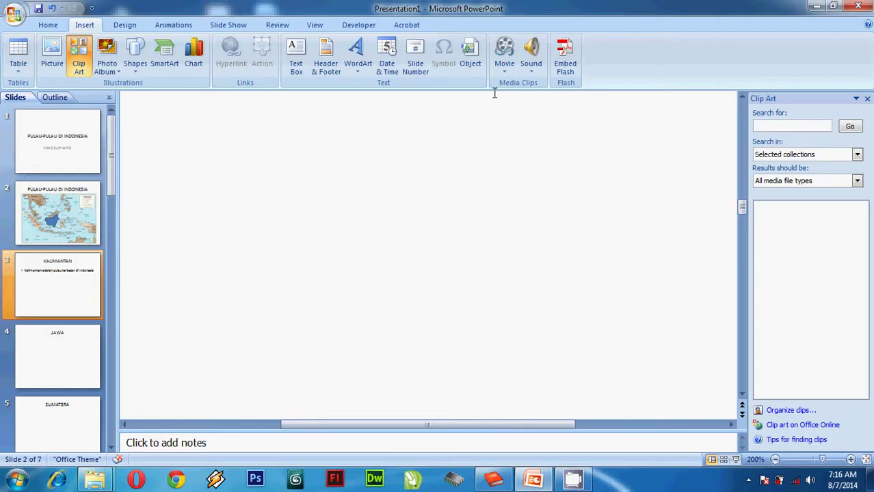
click(71, 220)
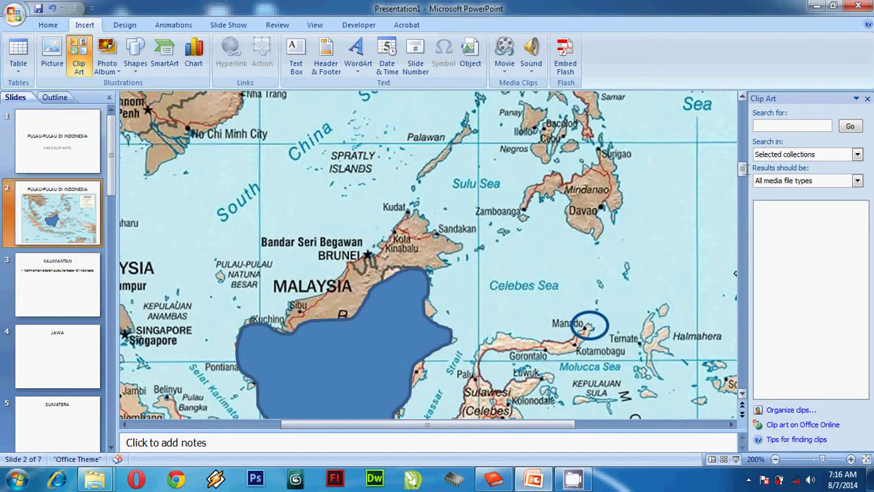
Step: Trace the island of Java on the map with a closed Scribble shape running from Merak to Banyuwangi
drag(742, 168, 742, 186)
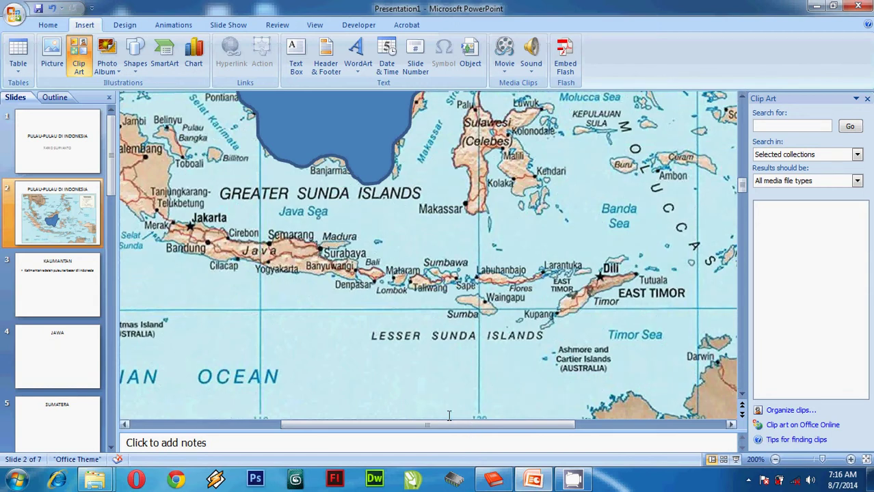
click(135, 56)
click(271, 135)
mouse_move(359, 280)
mouse_down()
mouse_move(190, 253)
mouse_move(167, 234)
mouse_move(205, 223)
mouse_move(233, 240)
mouse_move(325, 242)
mouse_move(361, 267)
mouse_move(359, 282)
mouse_up()
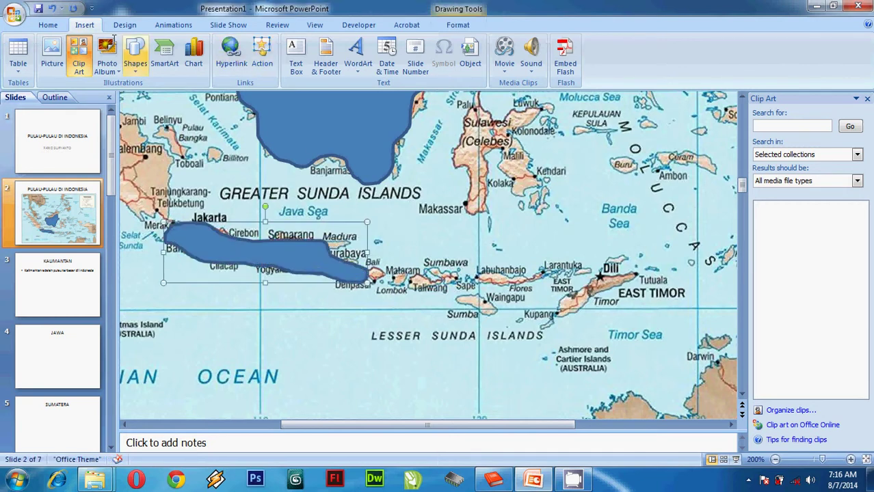
Step: Give the Java shape a mouse-click action that hyperlinks to slide 4, JAWA
click(262, 55)
click(369, 174)
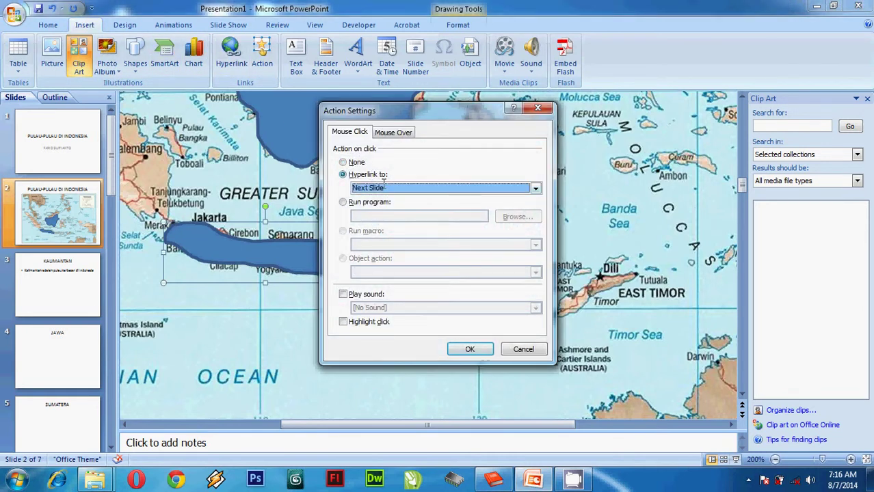
click(385, 189)
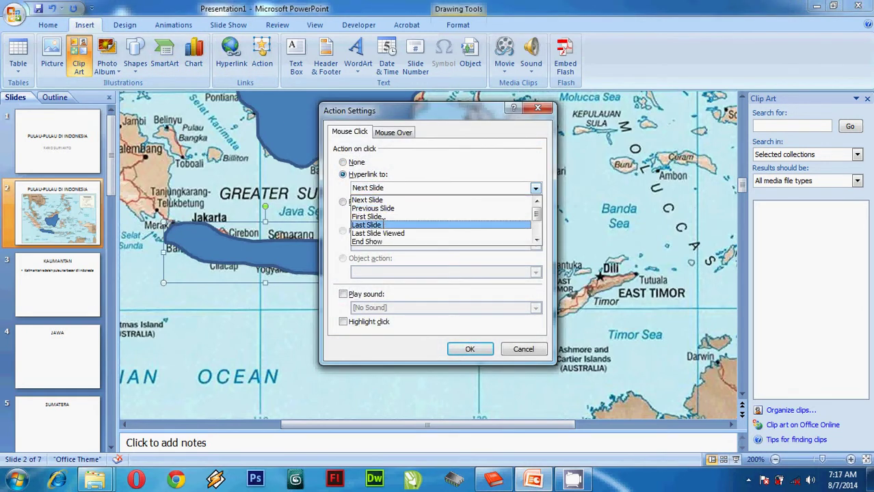
scroll(381, 219, down, 1)
click(372, 233)
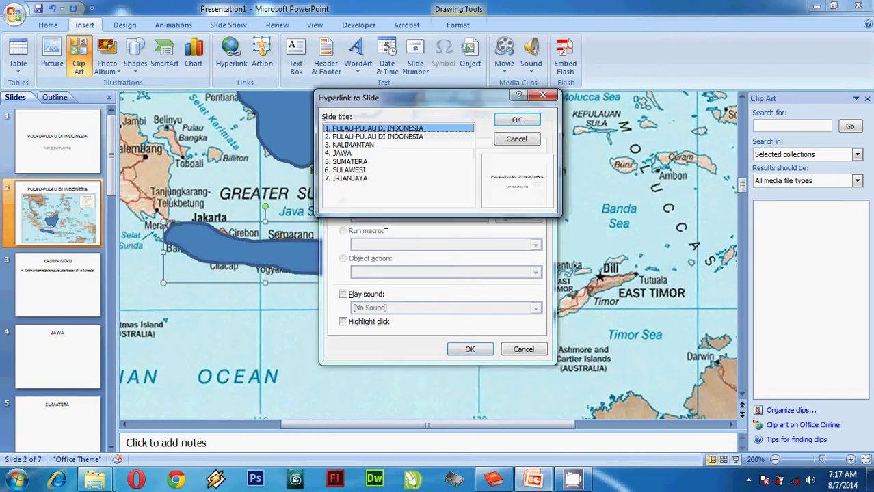
click(344, 155)
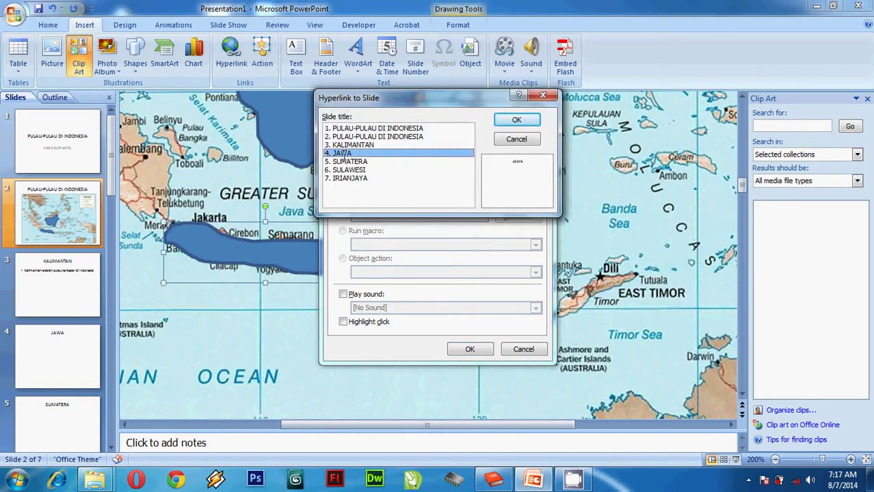
click(517, 120)
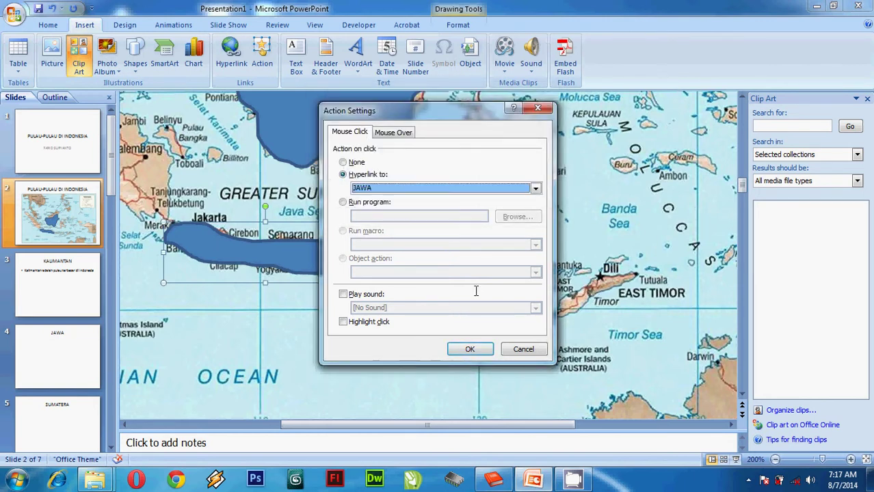
click(471, 349)
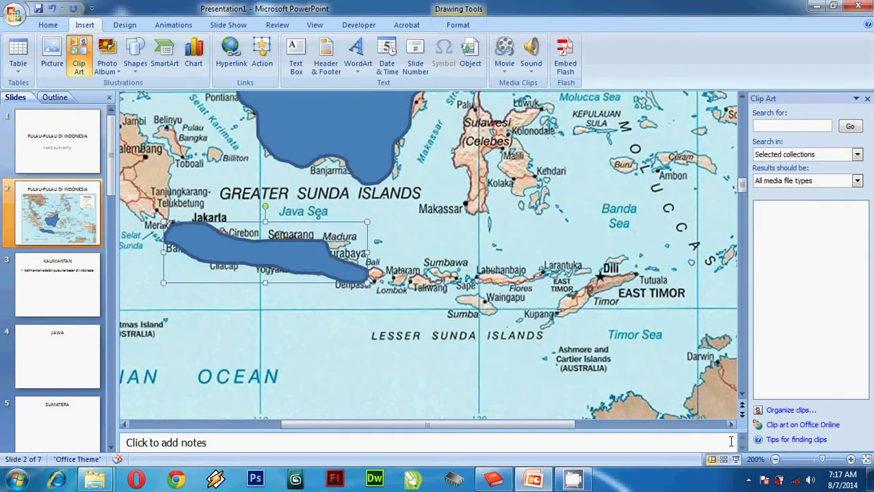
Step: Test the Java shape's link in the slide show from the map slide, and return to editing slide 2
click(735, 459)
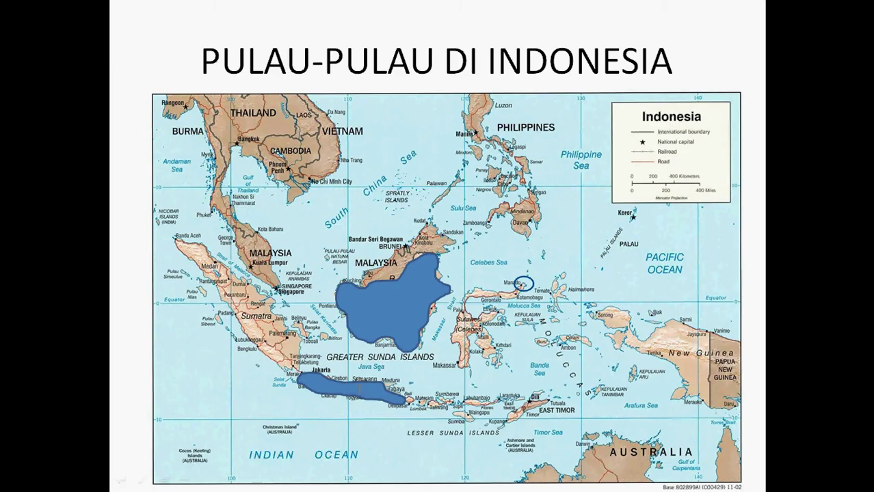
click(360, 389)
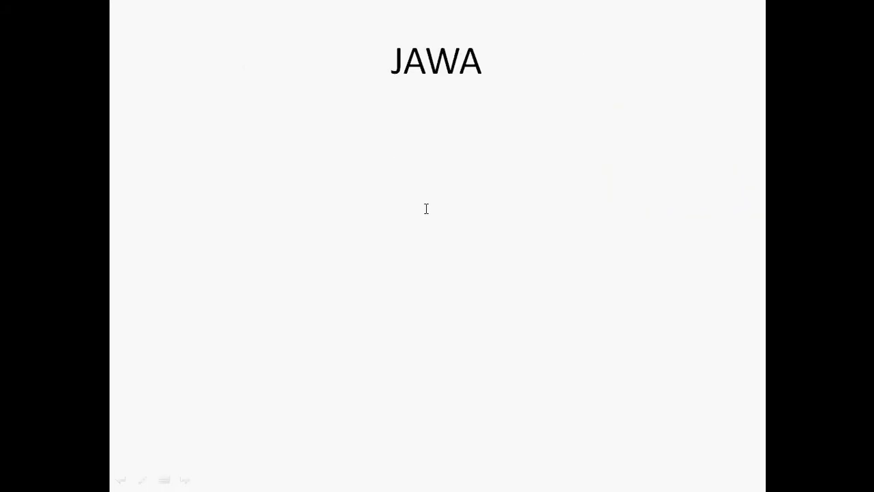
key(Escape)
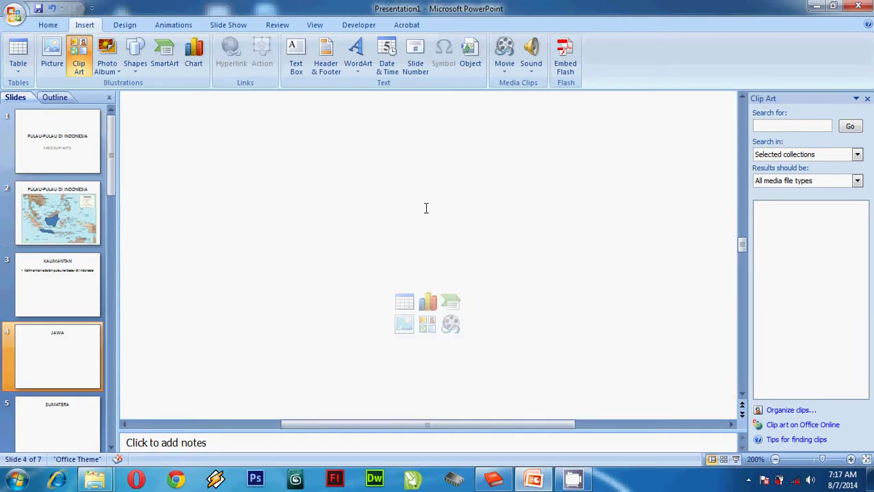
click(66, 220)
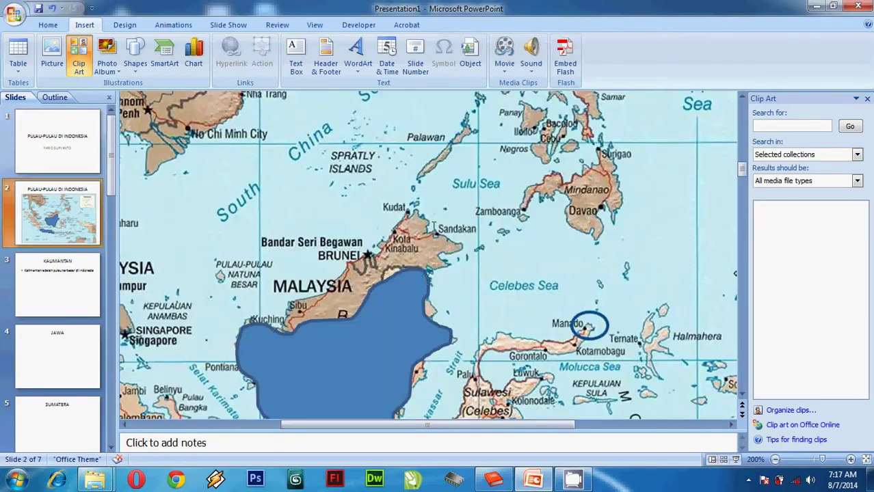
Step: Set the solid fill of the Kalimantan shape on the map to 100% transparency
scroll(397, 312, down, 4)
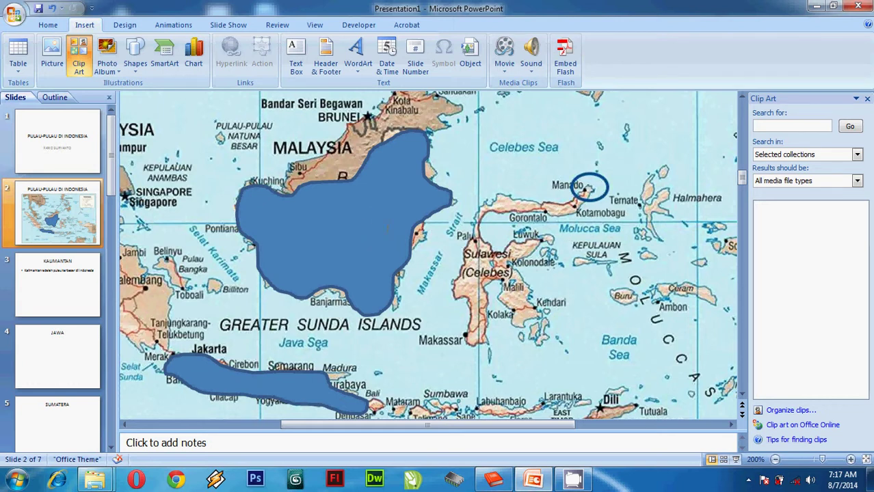
click(371, 202)
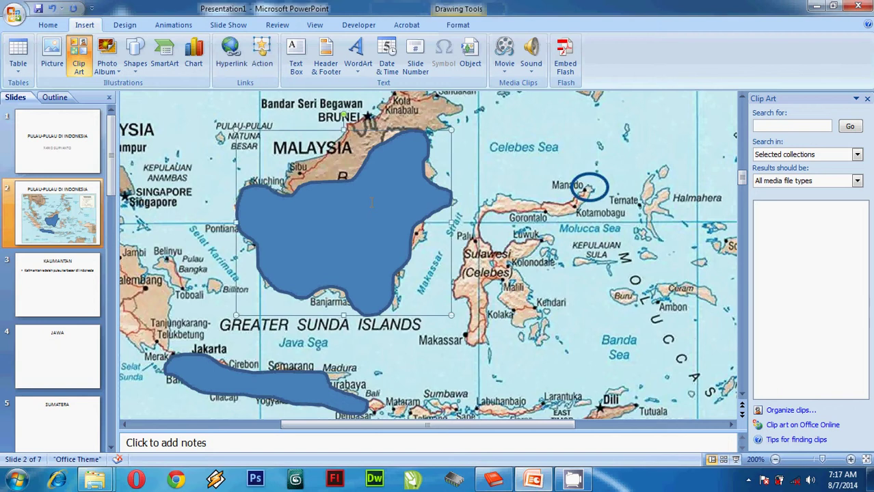
double_click(369, 211)
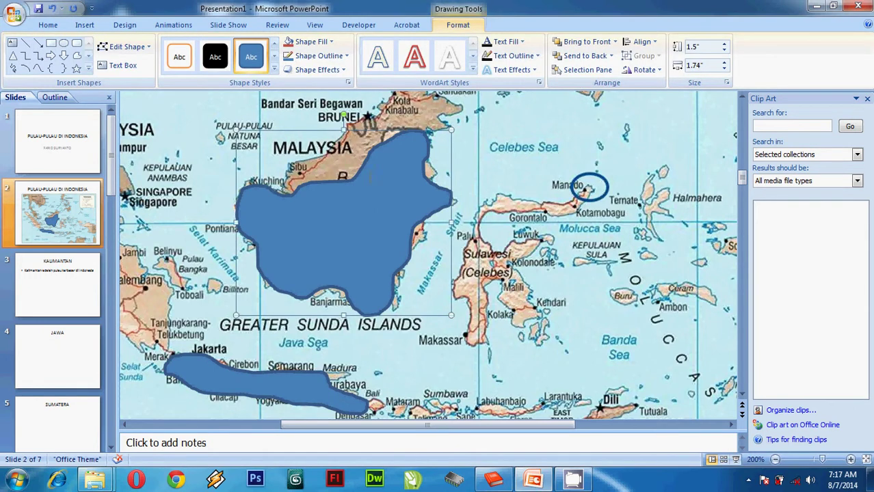
right_click(370, 177)
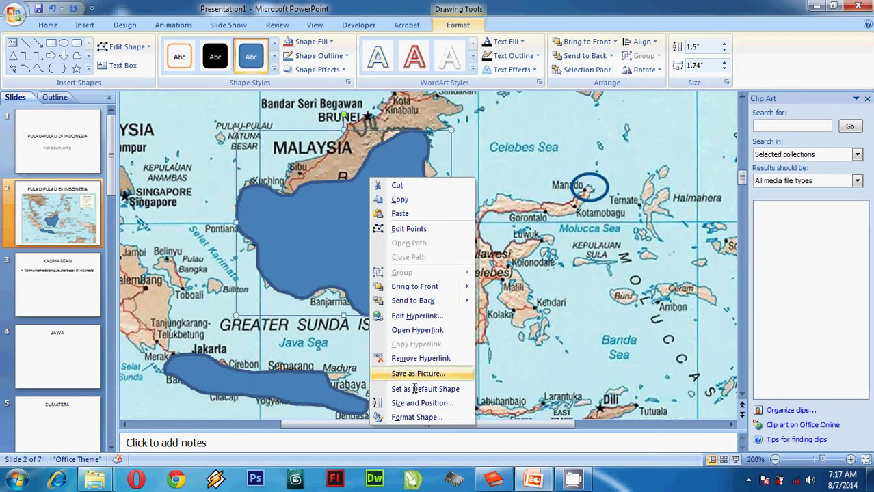
click(418, 417)
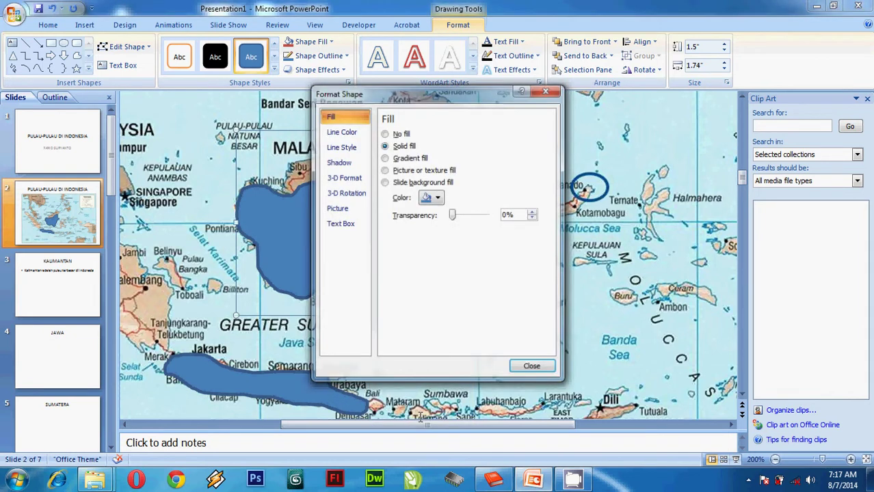
drag(452, 215, 498, 216)
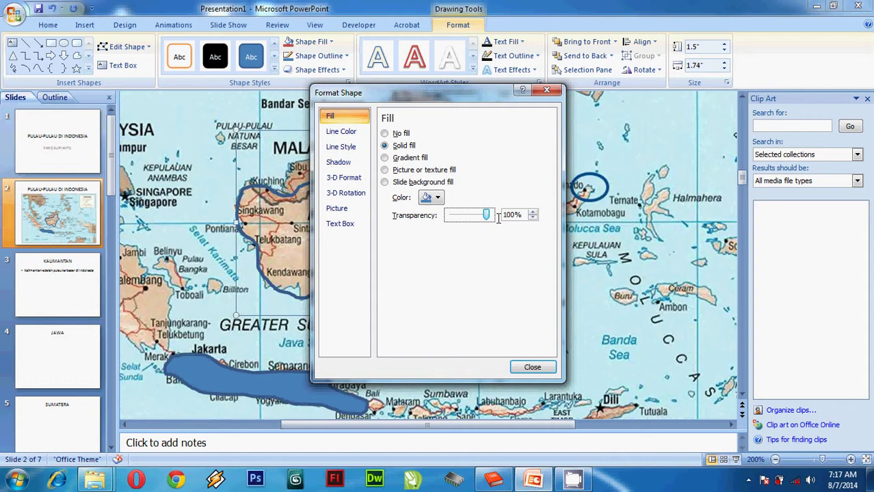
drag(464, 93, 684, 89)
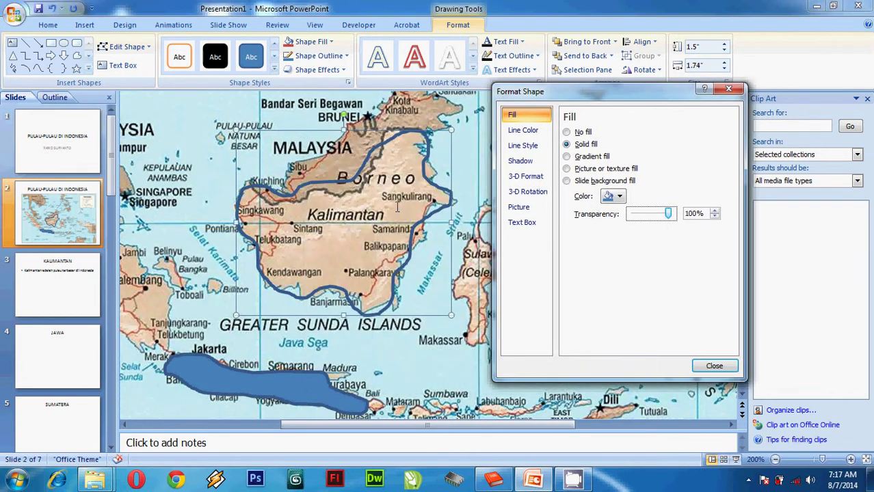
Step: Remove the Kalimantan shape's outline by setting its line color to No line, and close the shape formatting
click(526, 130)
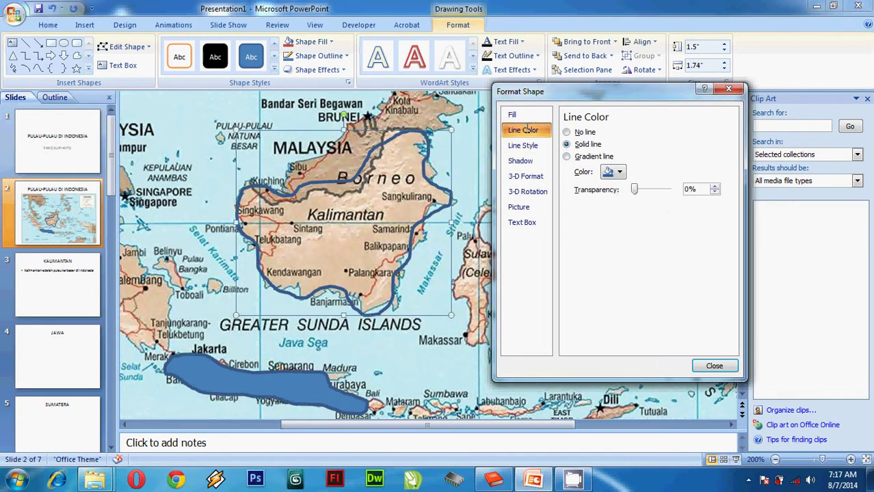
click(567, 133)
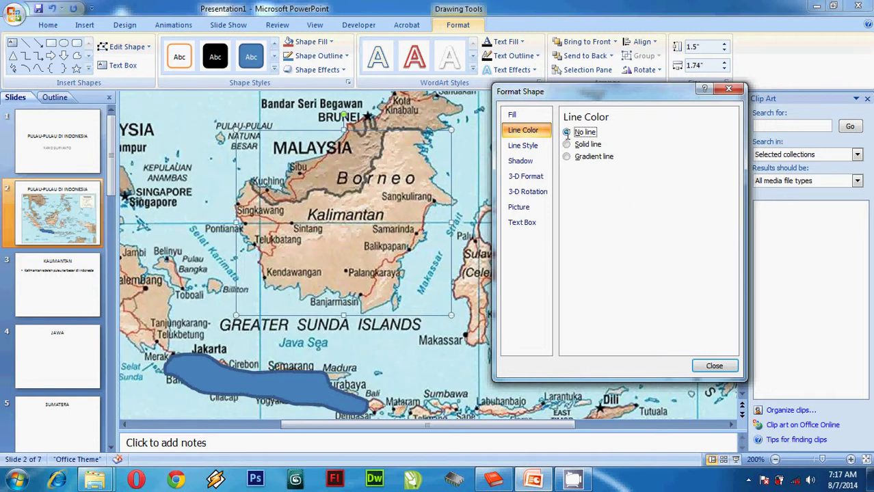
click(513, 115)
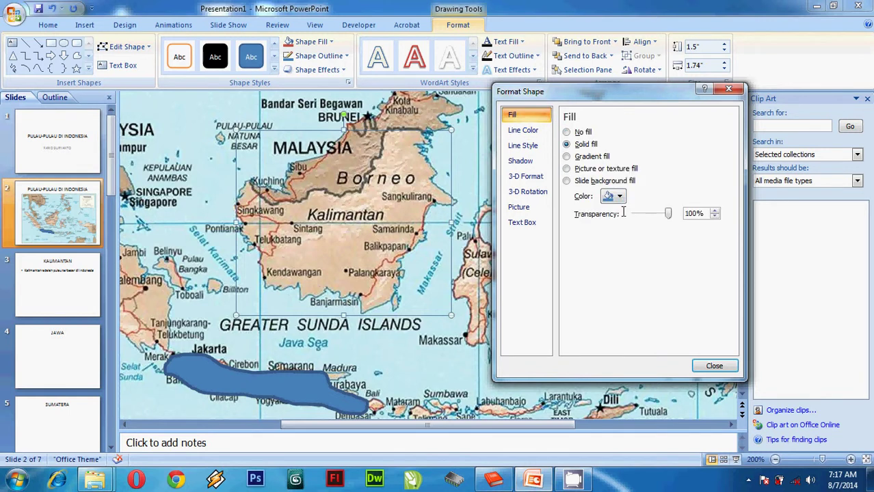
click(531, 131)
click(567, 132)
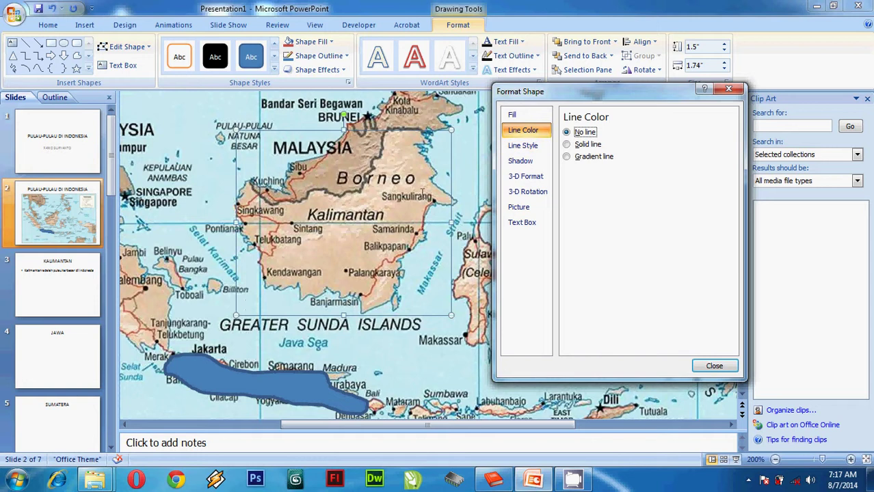
click(714, 366)
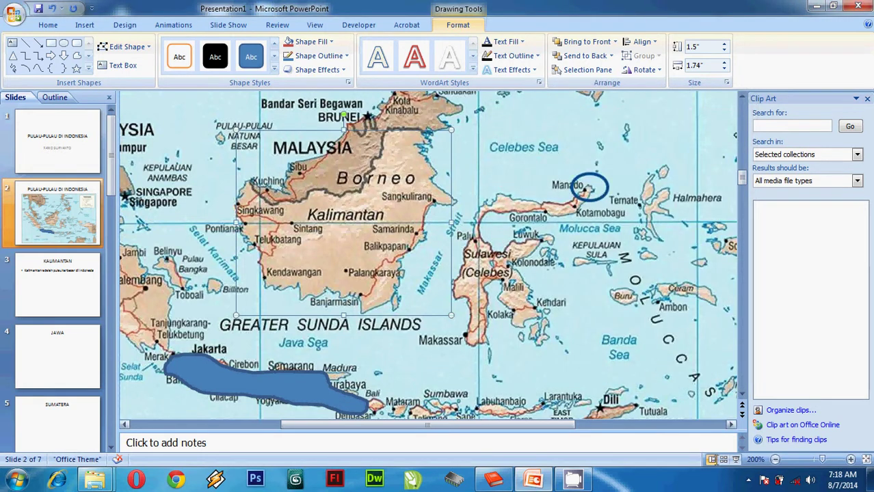
Step: Test the transparent Kalimantan shape's link in the slide show from the map slide, and return to editing slide 2
click(736, 460)
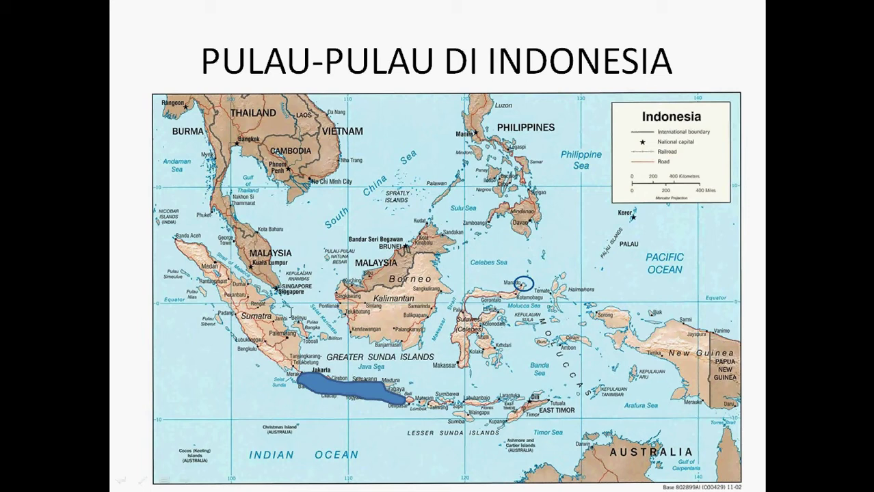
click(401, 313)
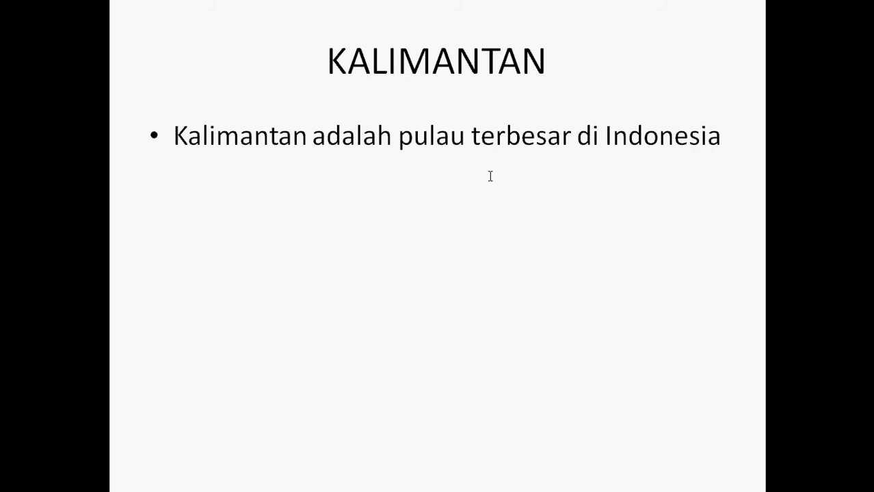
key(Escape)
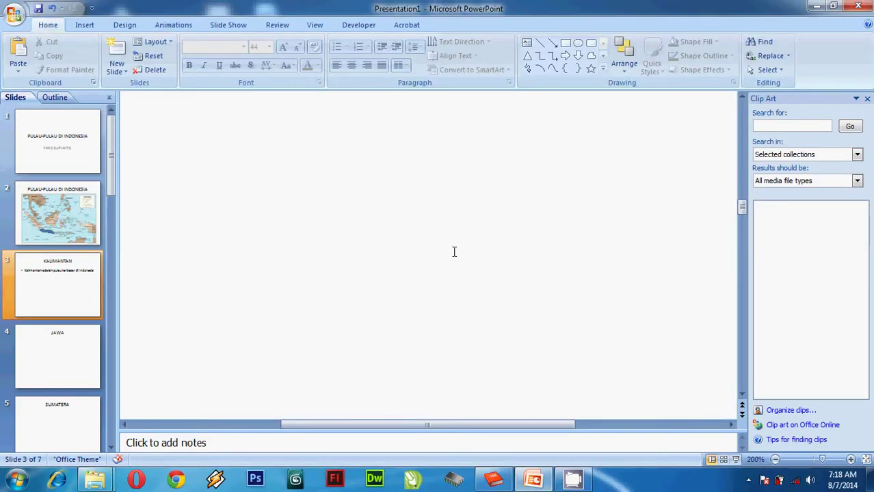
click(89, 213)
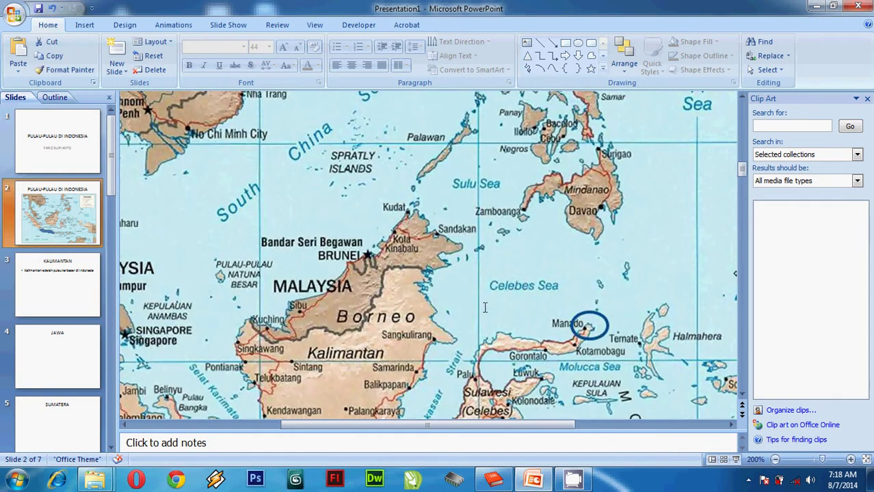
Step: Set the solid fill of the Java shape on the map to 100% transparency
scroll(439, 299, down, 3)
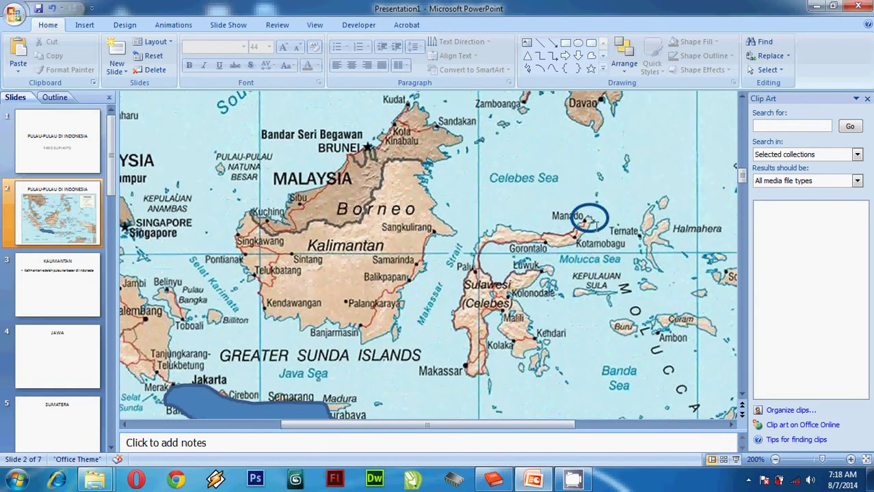
click(605, 224)
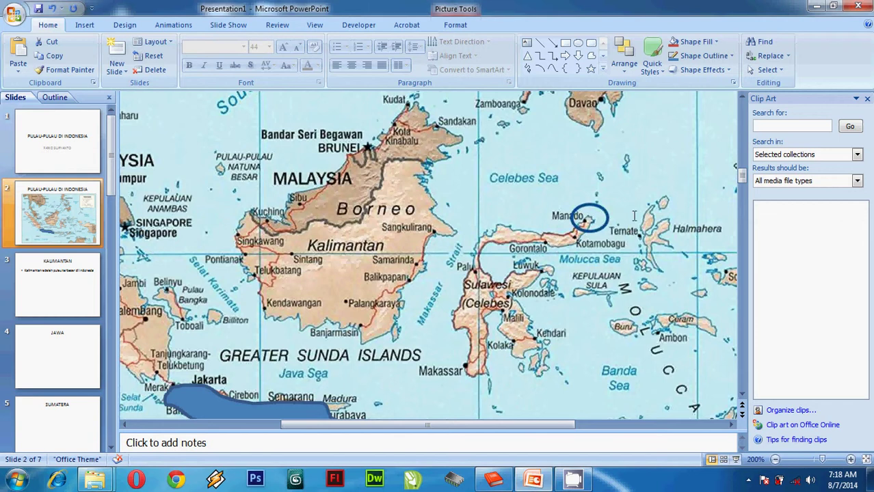
scroll(322, 386, down, 2)
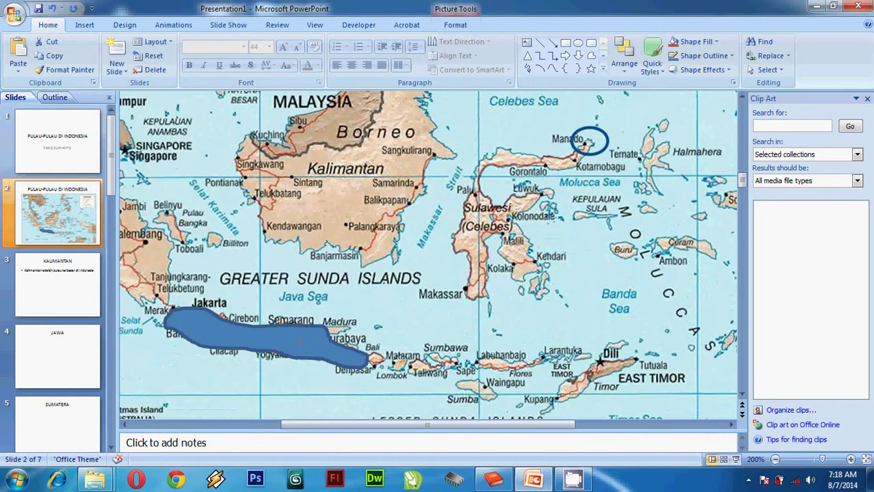
click(311, 340)
scroll(312, 340, down, 2)
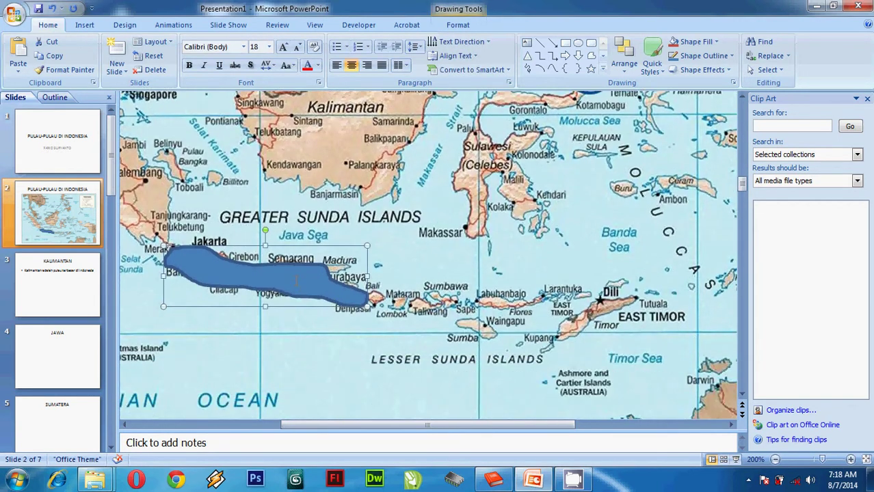
double_click(296, 280)
right_click(296, 280)
click(305, 273)
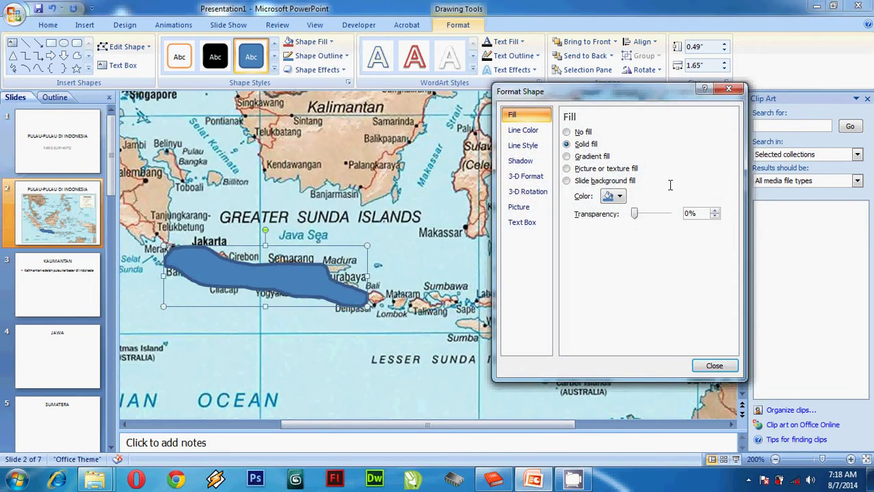
drag(634, 214, 692, 213)
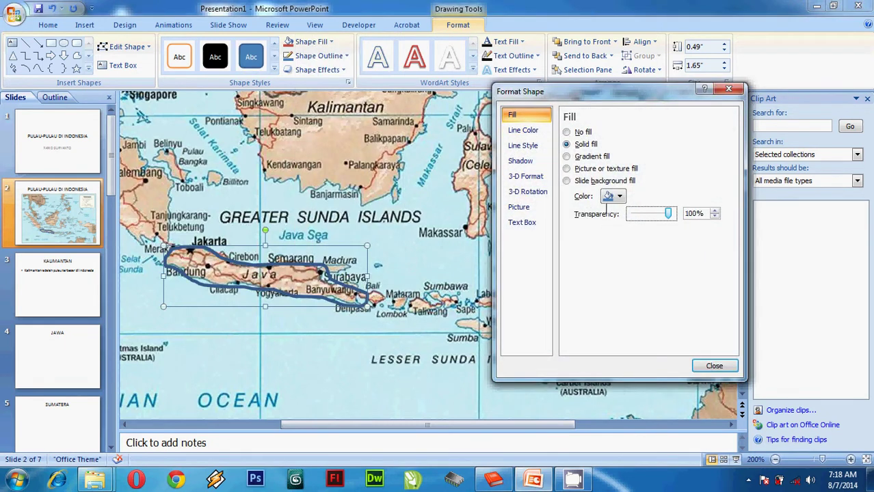
Step: Set the Java shape's line color to No line and close the shape formatting
click(523, 130)
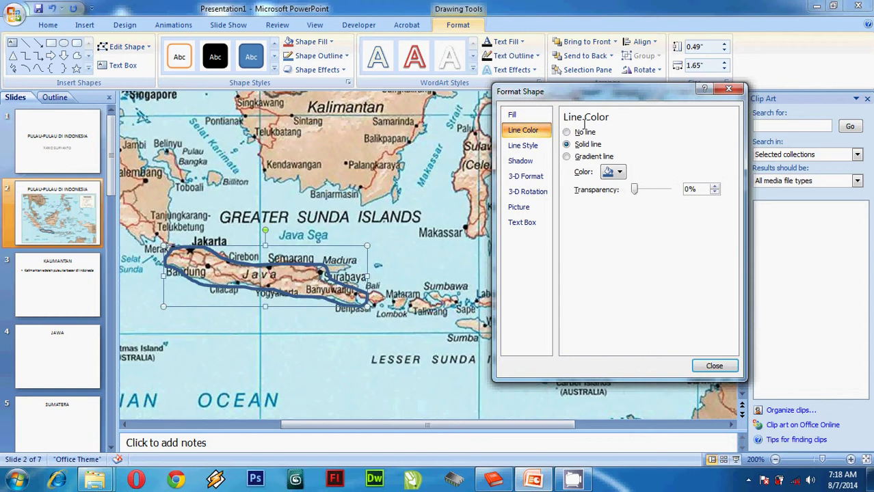
click(567, 132)
click(714, 366)
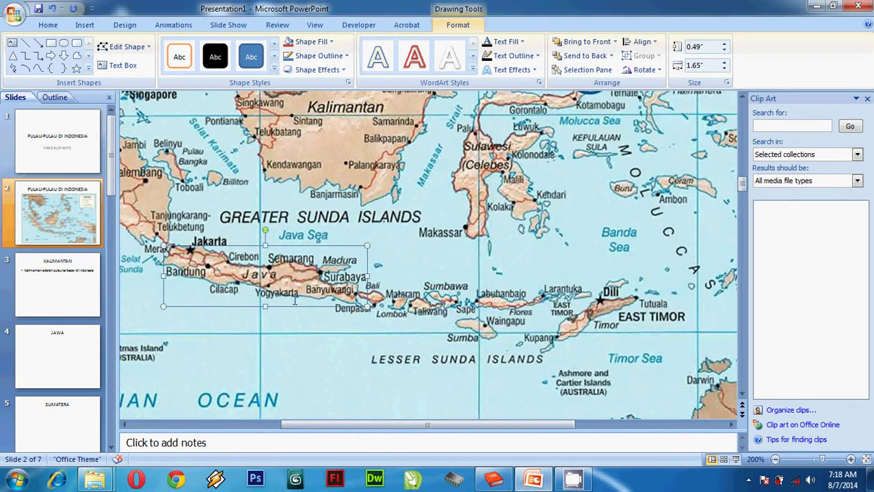
Step: Play the slide show from the first slide through to its end, and return to editing the map slide
scroll(420, 228, up, 2)
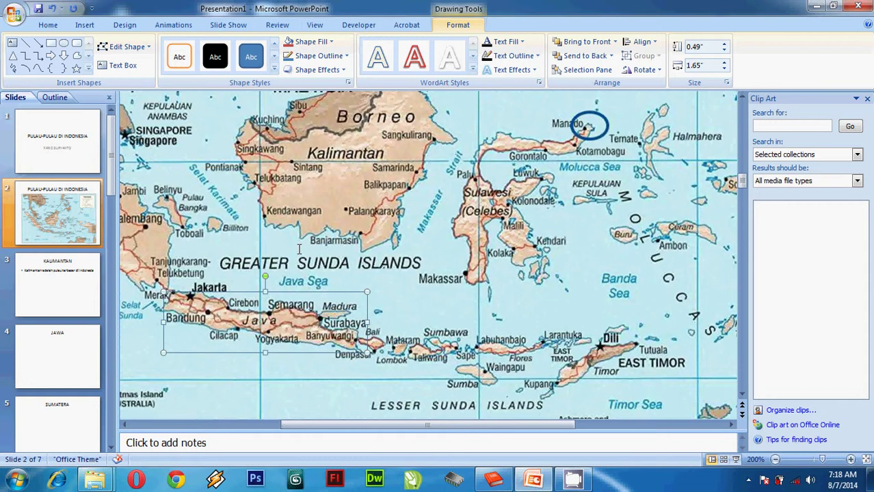
scroll(299, 250, up, 5)
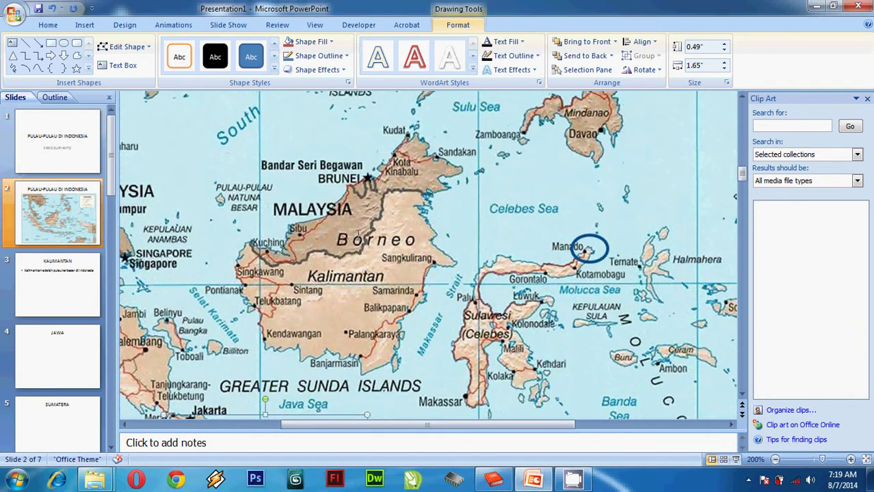
scroll(357, 235, down, 2)
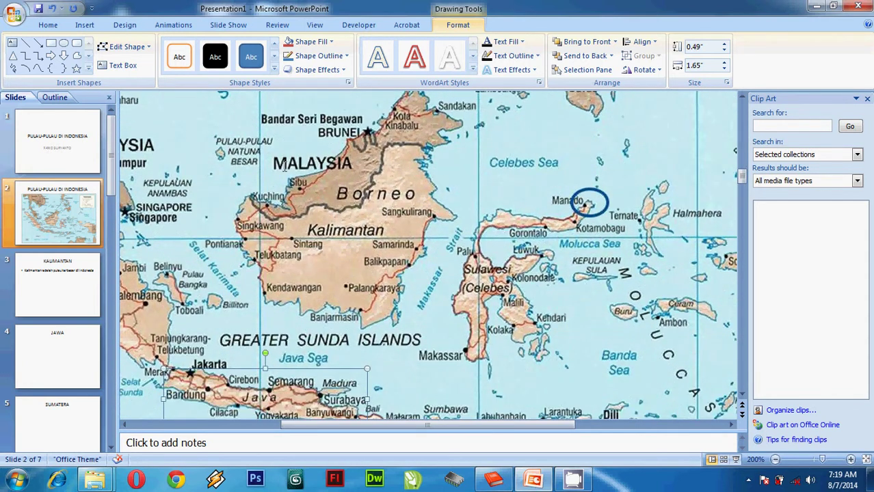
click(221, 25)
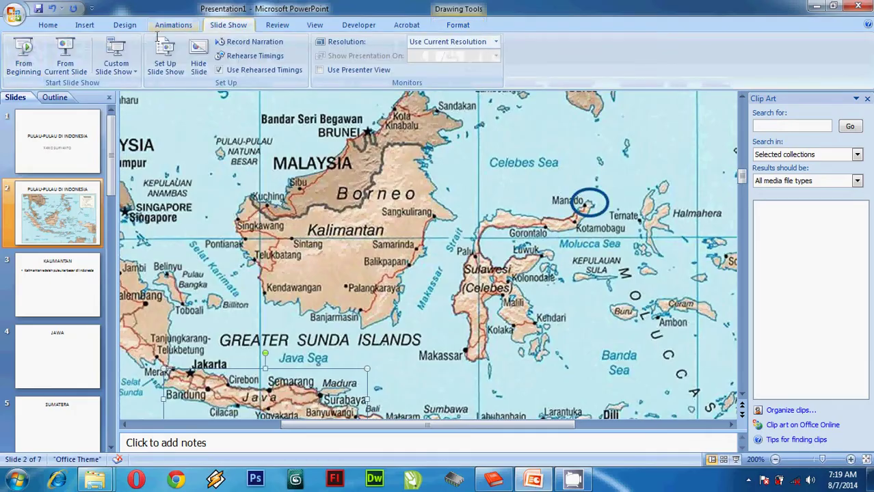
click(23, 55)
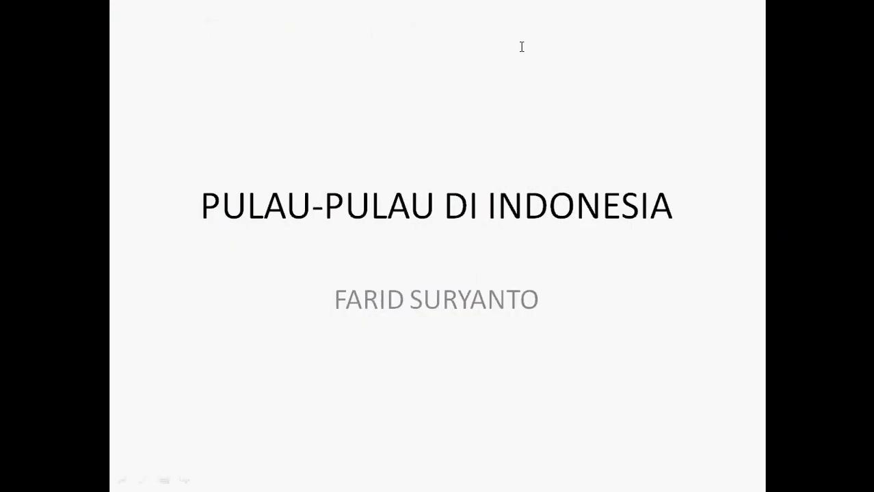
click(156, 55)
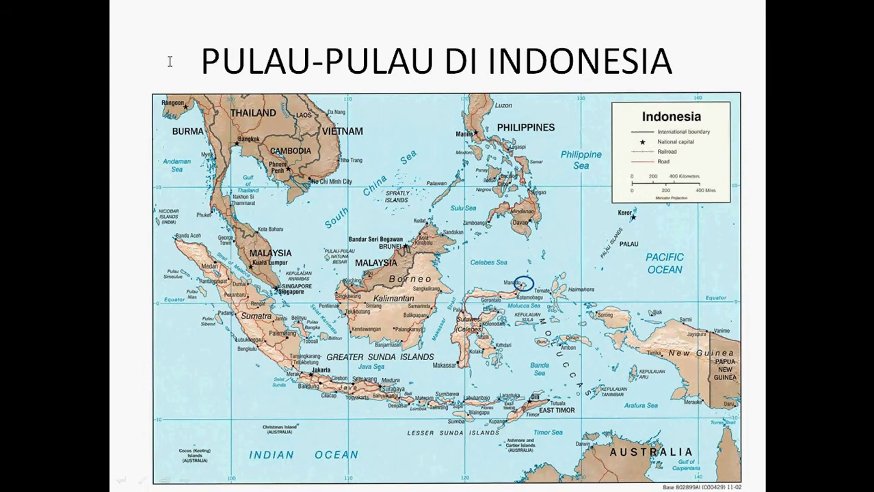
click(169, 61)
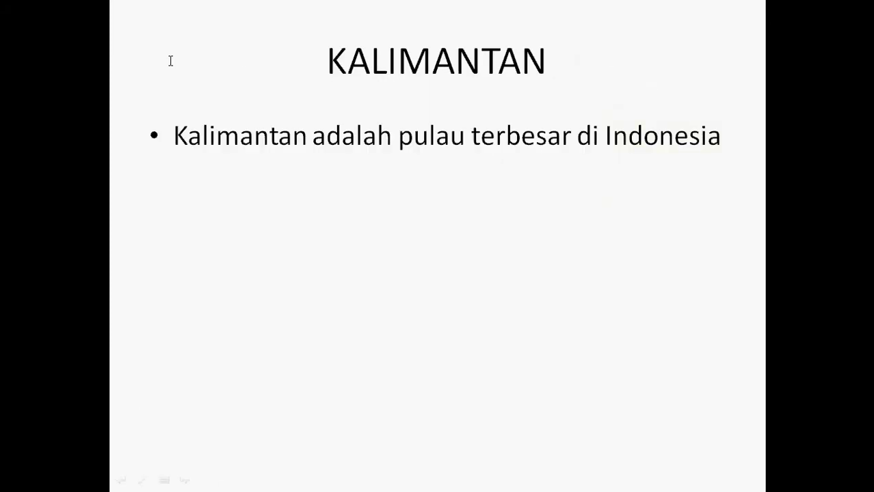
click(165, 55)
click(165, 55)
click(164, 56)
click(164, 56)
click(165, 55)
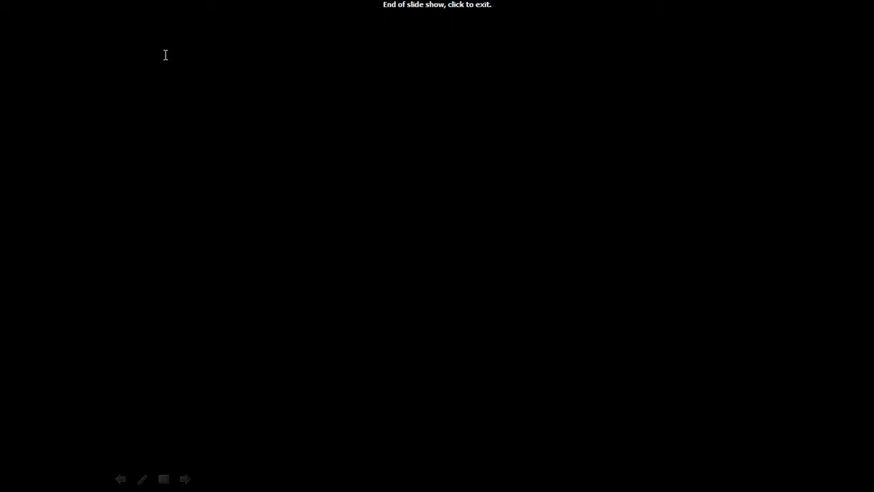
click(165, 56)
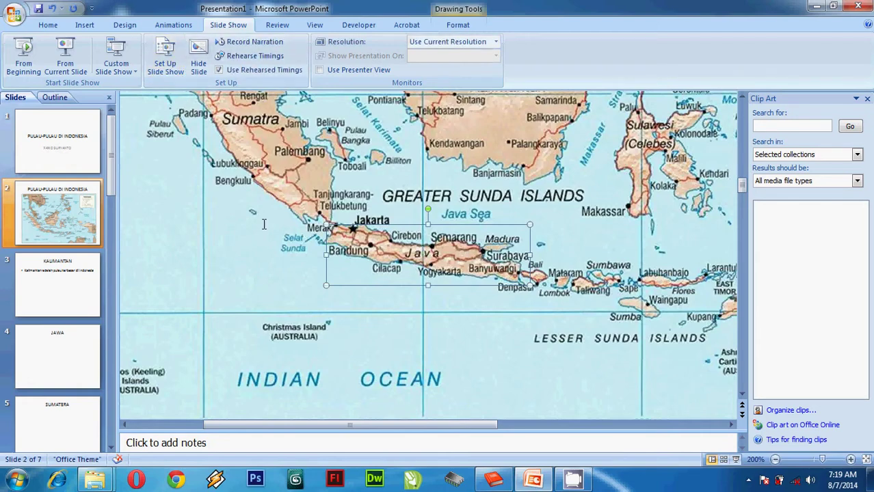
scroll(336, 282, up, 4)
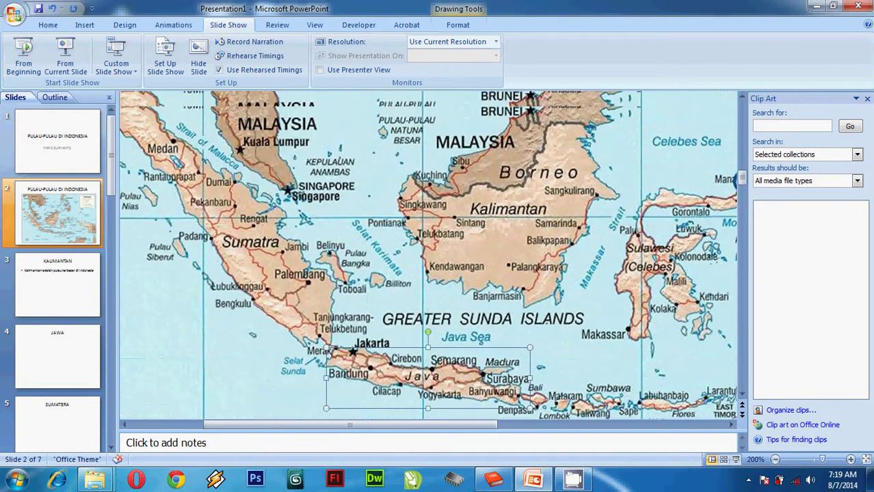
scroll(337, 282, up, 1)
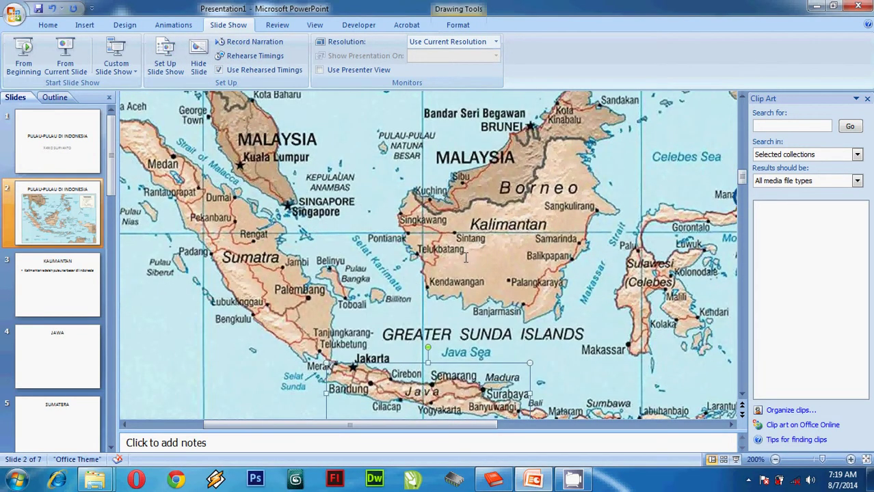
Step: Preview the map slide in the slide show, and return to editing it
click(734, 459)
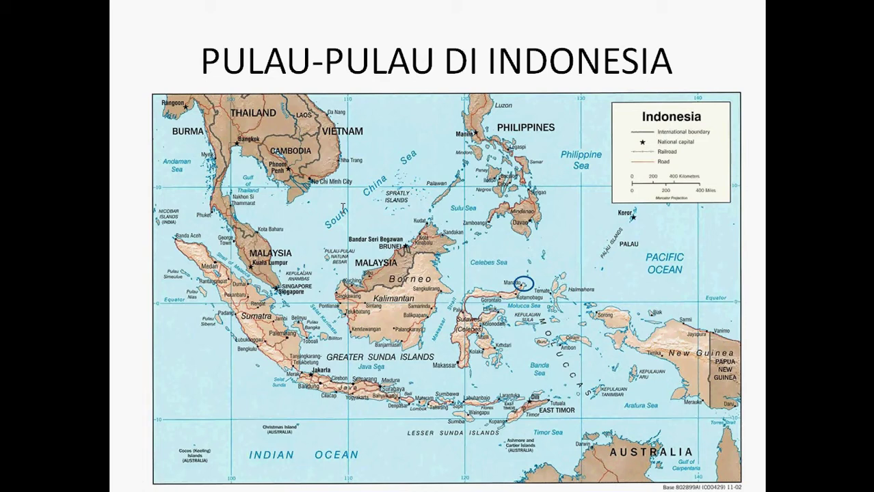
key(Escape)
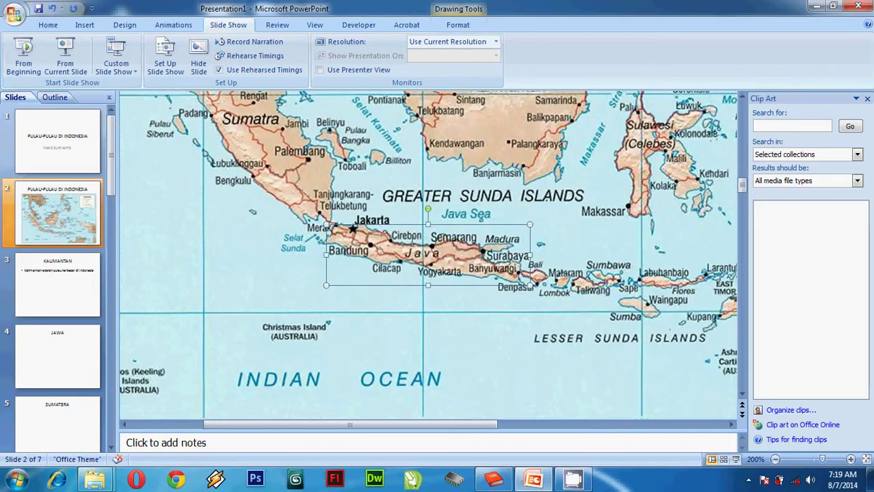
scroll(429, 192, up, 2)
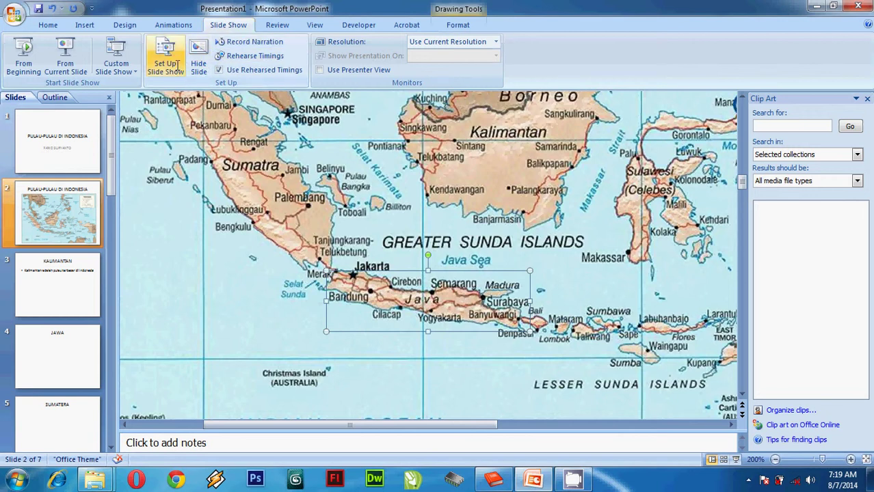
Step: Turn off advancing on mouse click for the map slide
click(171, 25)
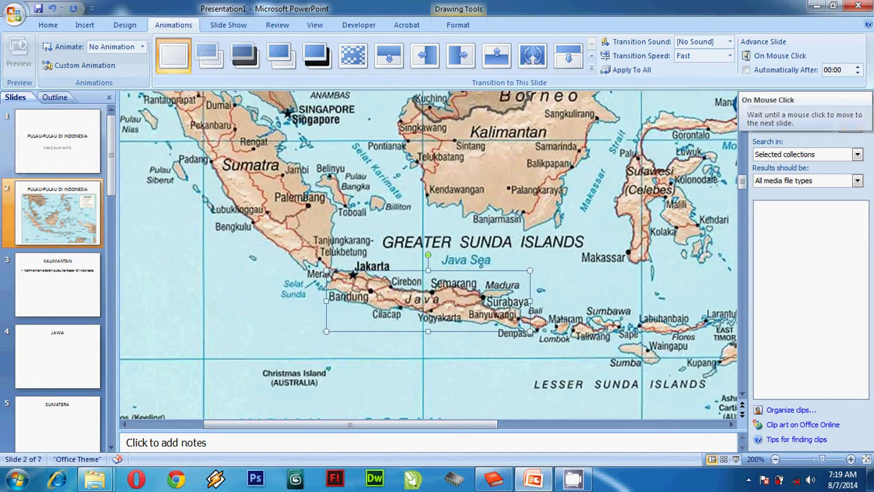
click(747, 56)
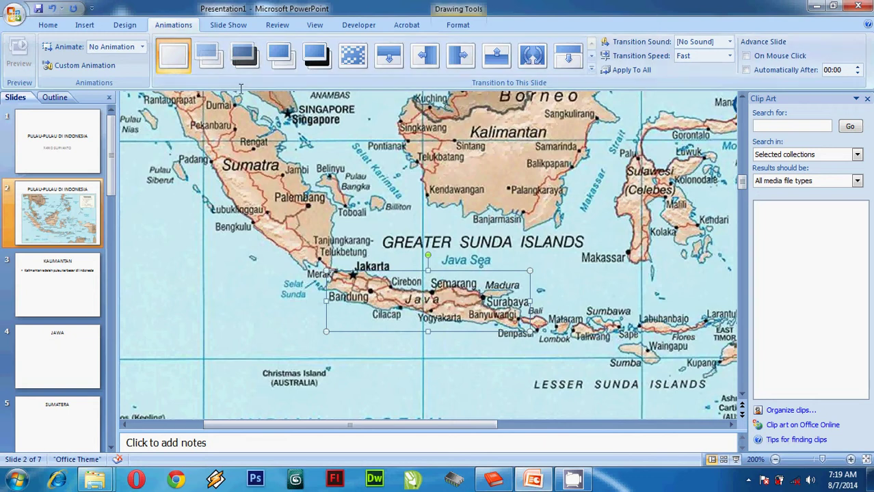
Step: Set the slide show's type to Browsed at a kiosk (full screen)
click(221, 28)
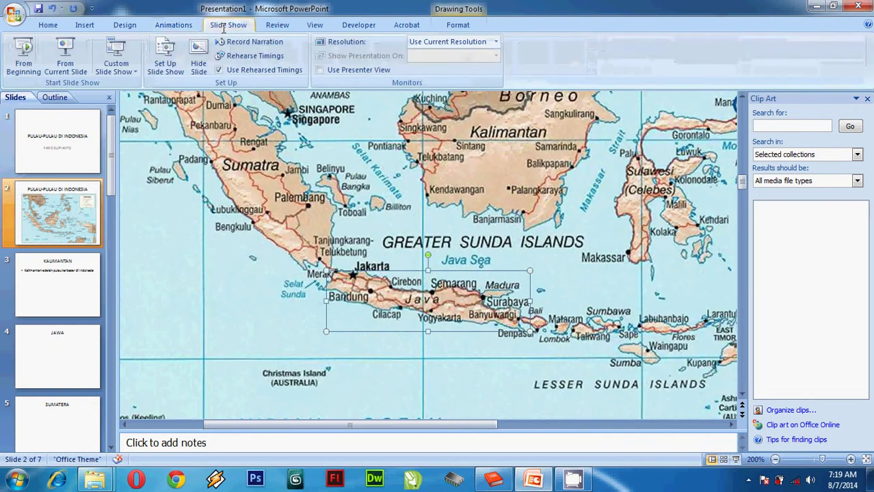
click(167, 64)
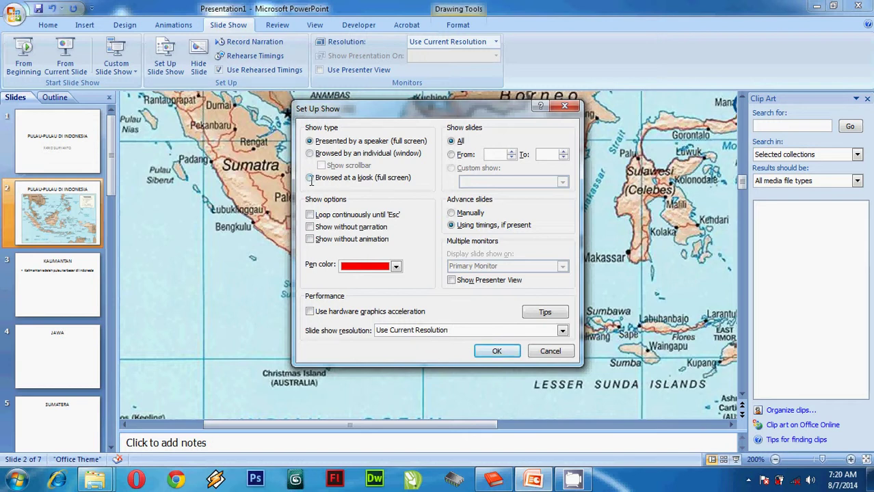
click(311, 179)
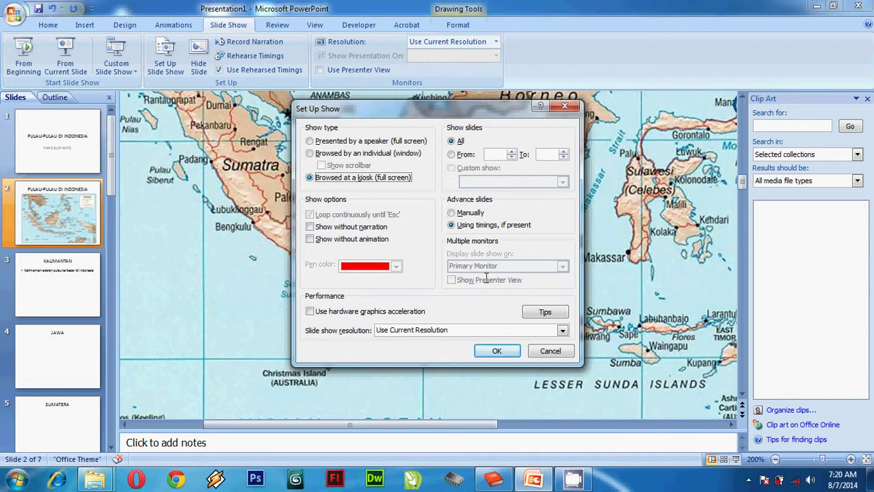
click(511, 350)
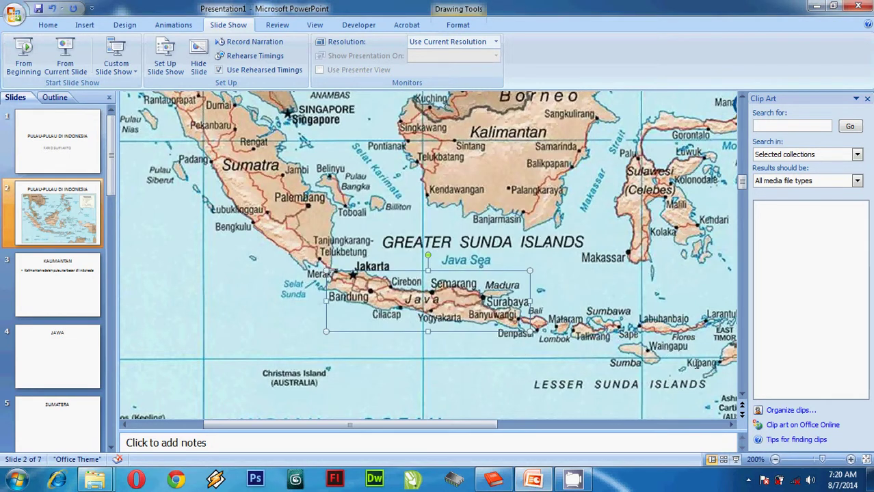
Step: Test the Kalimantan link in the kiosk slide show from the map slide, exit the show and return to the map slide
click(736, 460)
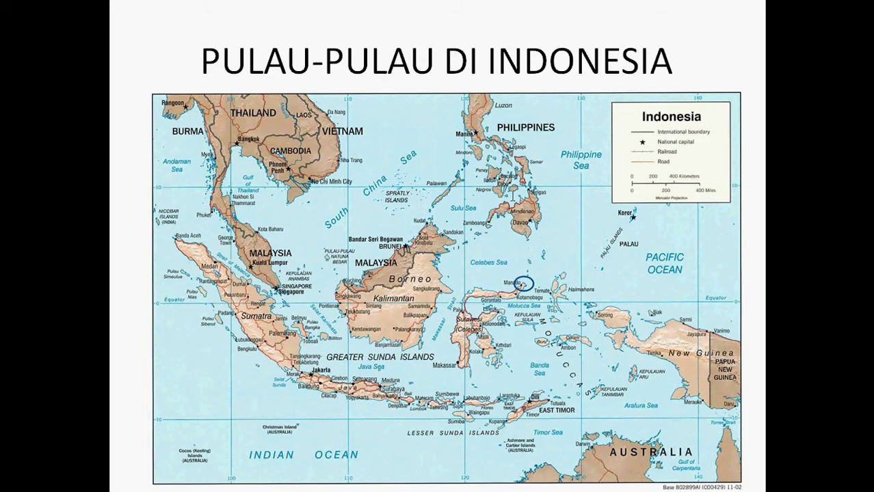
click(402, 304)
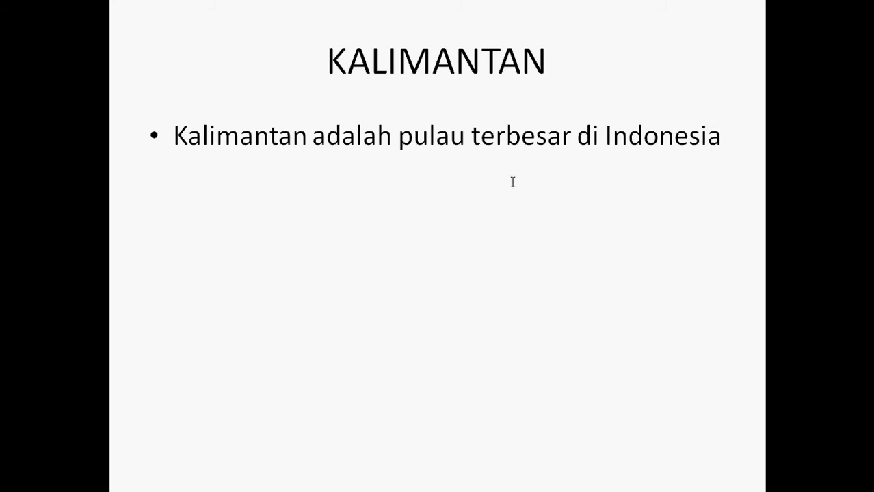
key(Escape)
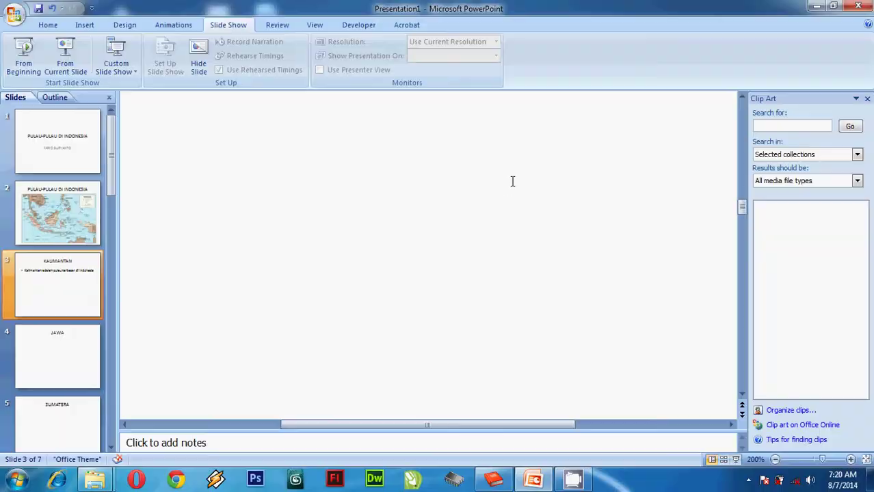
click(58, 214)
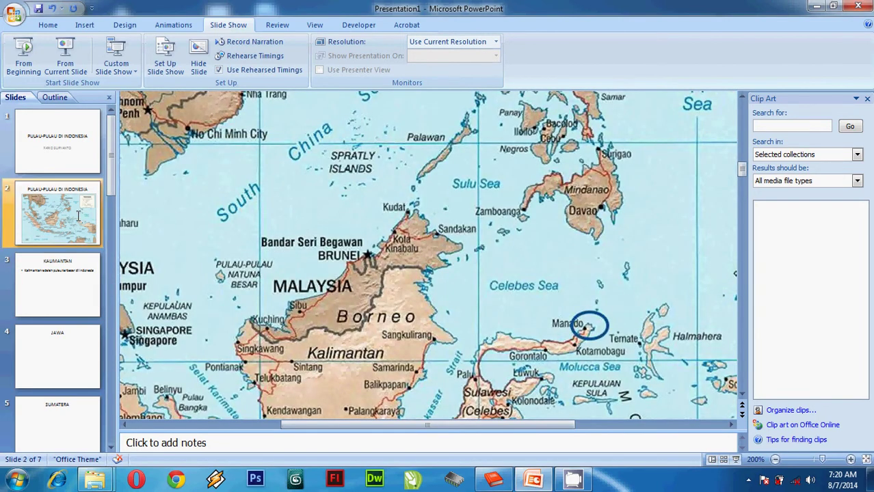
scroll(399, 285, down, 3)
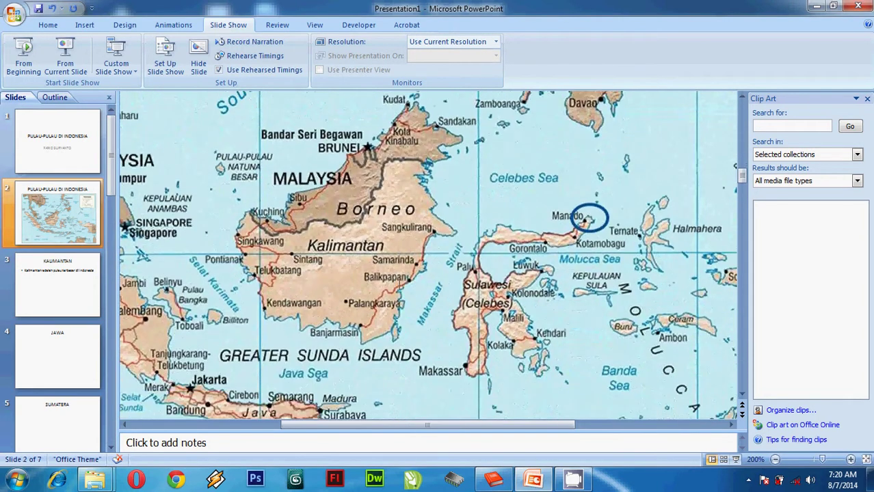
Step: Open the Kalimantan slide for editing and set its zoom to Fit
click(69, 284)
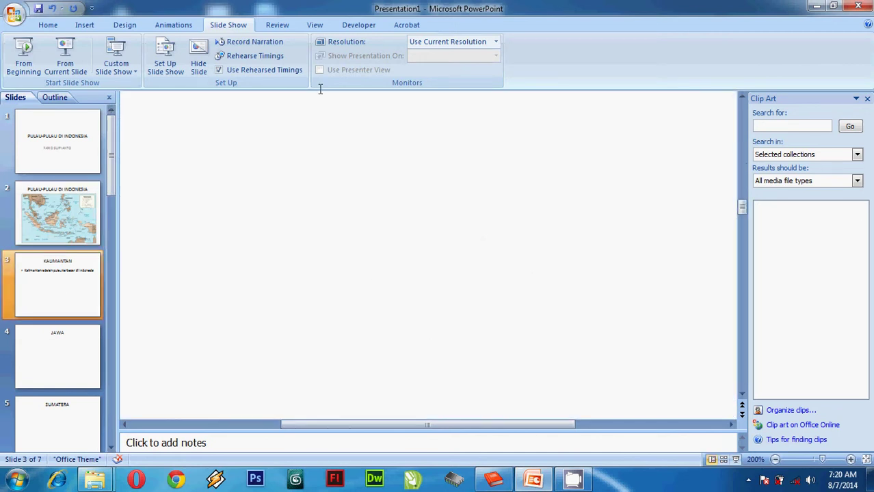
click(330, 23)
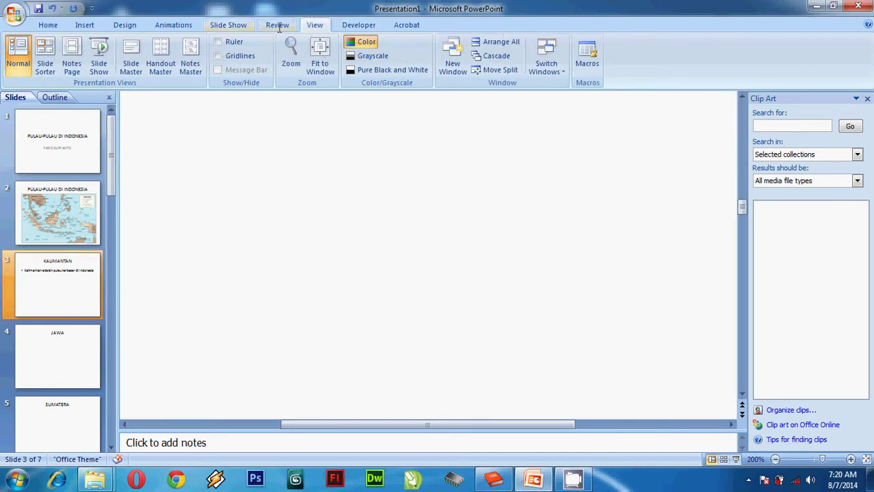
click(292, 57)
click(403, 213)
click(399, 201)
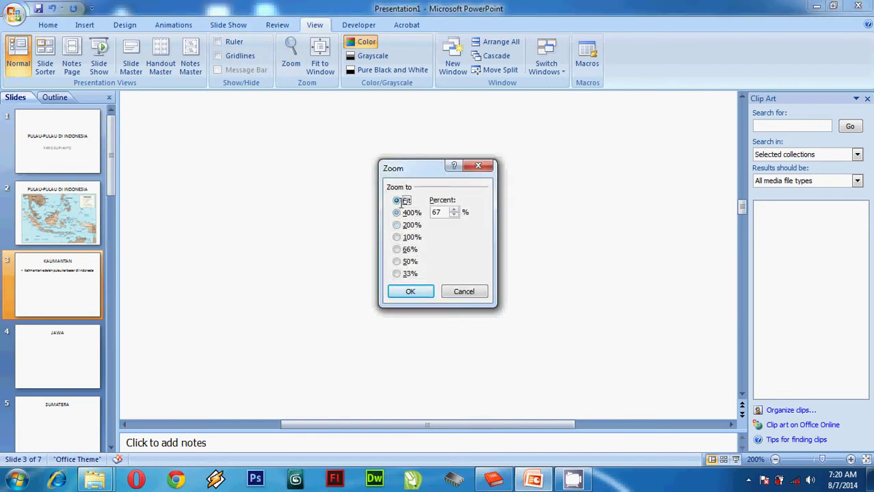
click(410, 291)
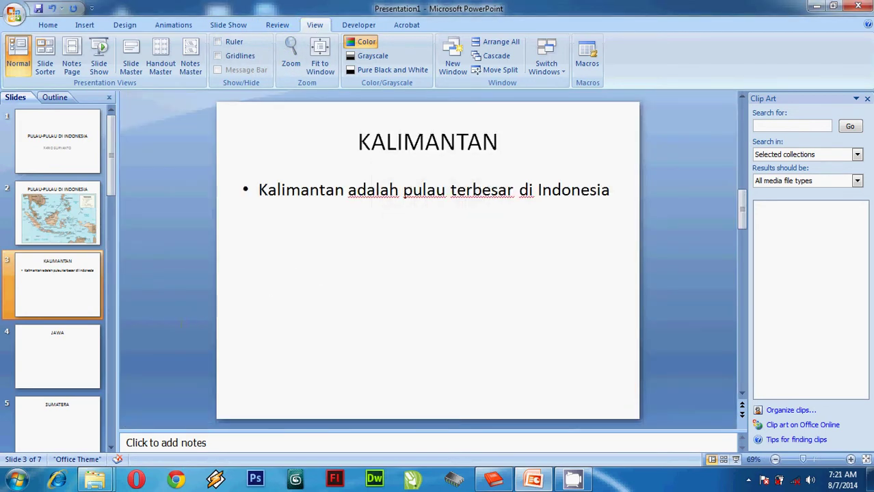
Step: Draw a small rounded rectangle near the lower-left corner of the Kalimantan slide and nudge it slightly inward from the slide's edge
click(85, 26)
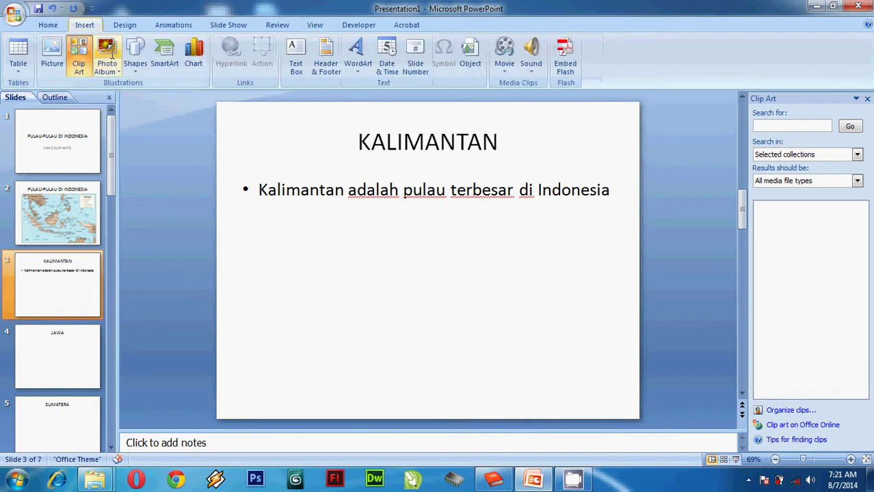
click(135, 68)
click(194, 97)
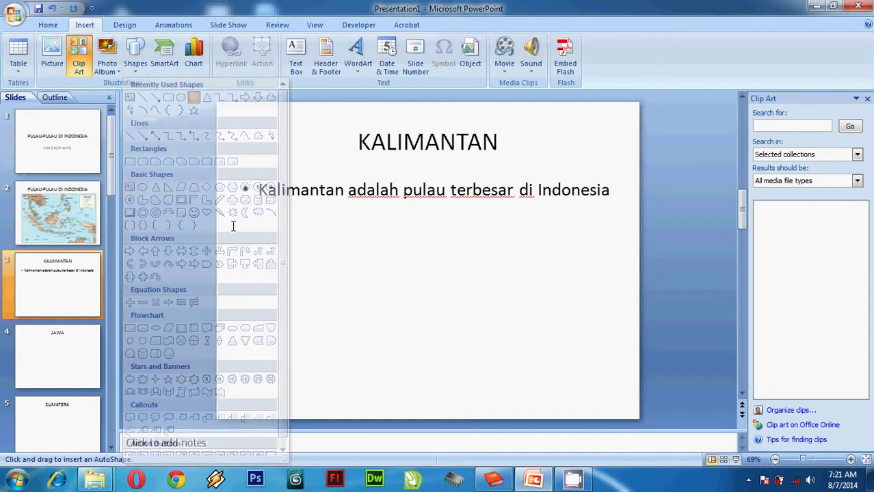
drag(221, 385, 298, 412)
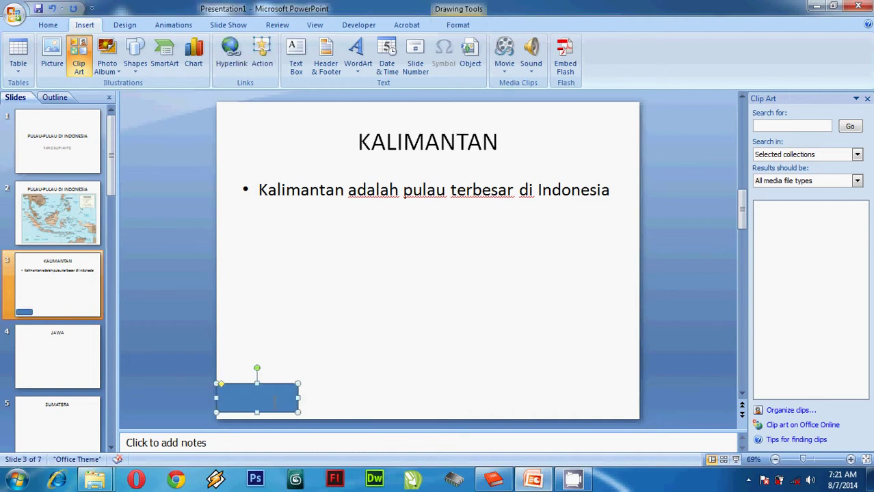
right_click(274, 402)
click(305, 276)
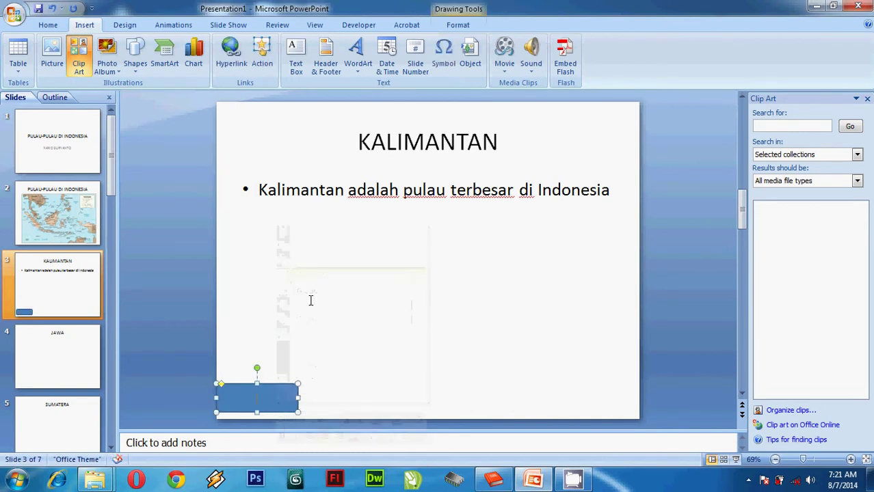
mouse_move(278, 399)
mouse_down()
mouse_move(285, 404)
mouse_move(286, 394)
mouse_up()
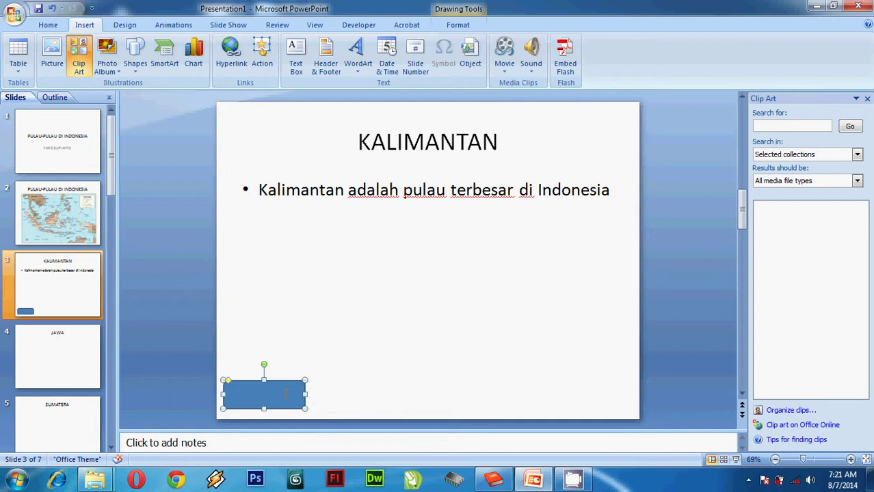
Step: Label the rounded rectangle on the Kalimantan slide with the text MENU
right_click(285, 394)
click(321, 268)
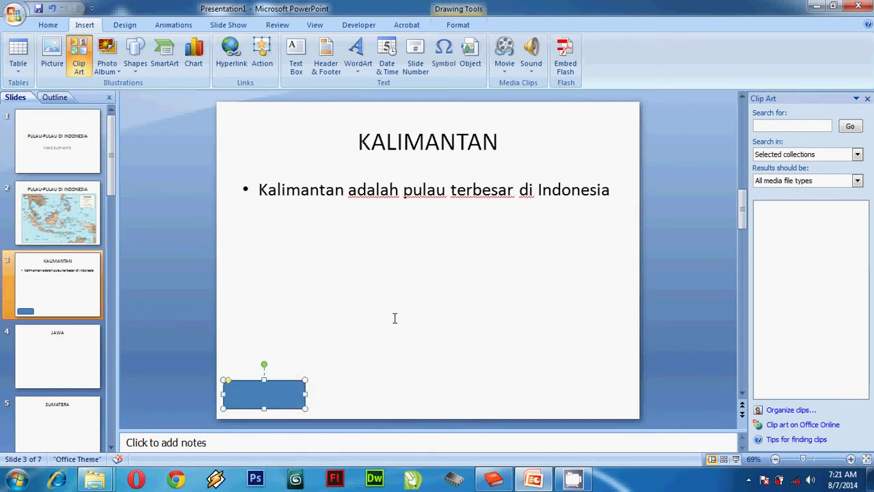
text(me)
text(MENU)
click(273, 370)
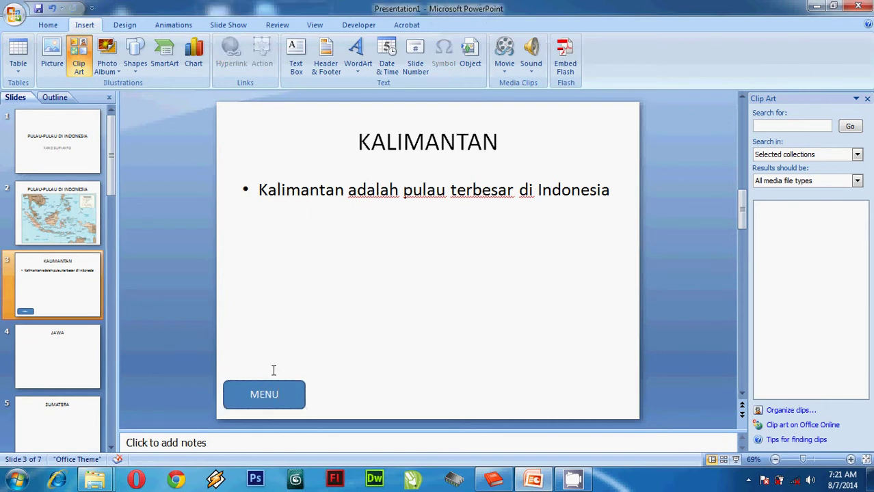